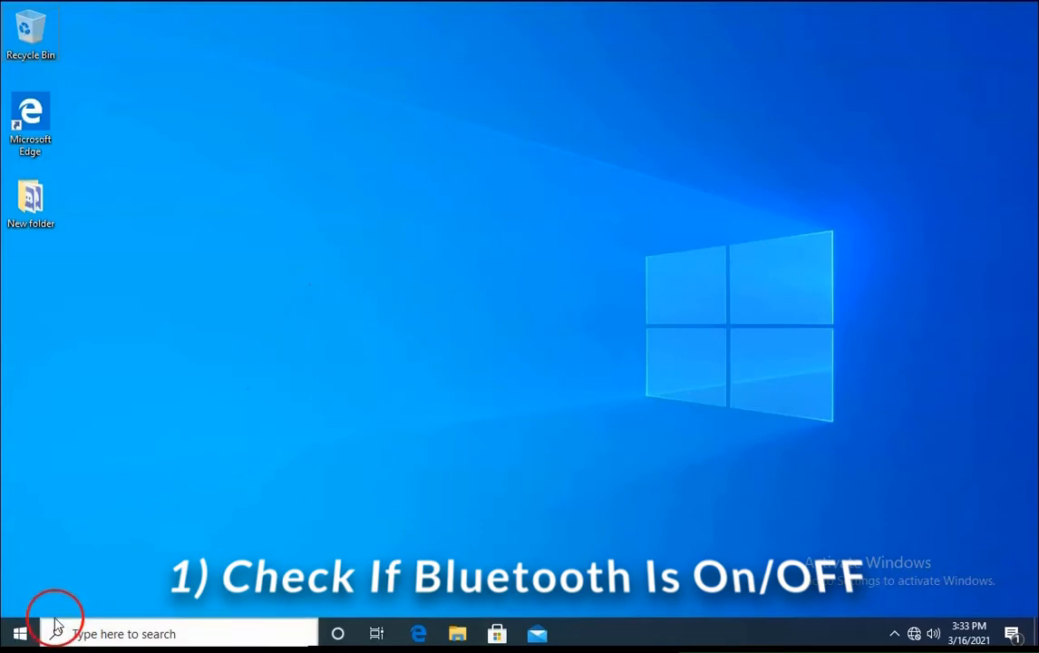
# - Open the Bluetooth & other devices settings to check whether Bluetooth is on
pyautogui.rightClick(20, 635)
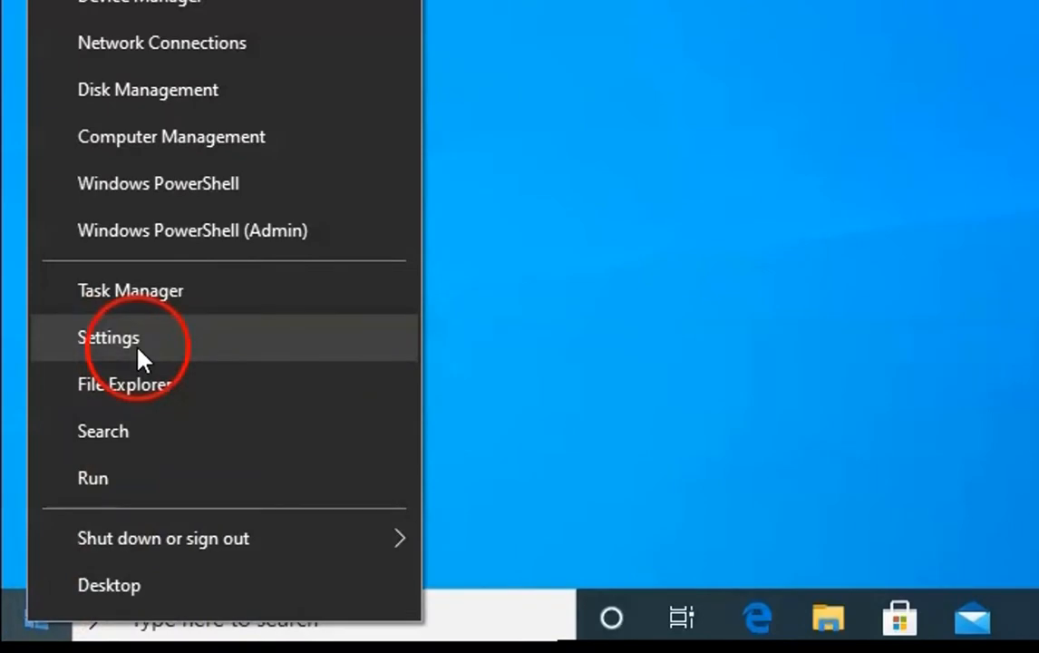
pyautogui.click(98, 485)
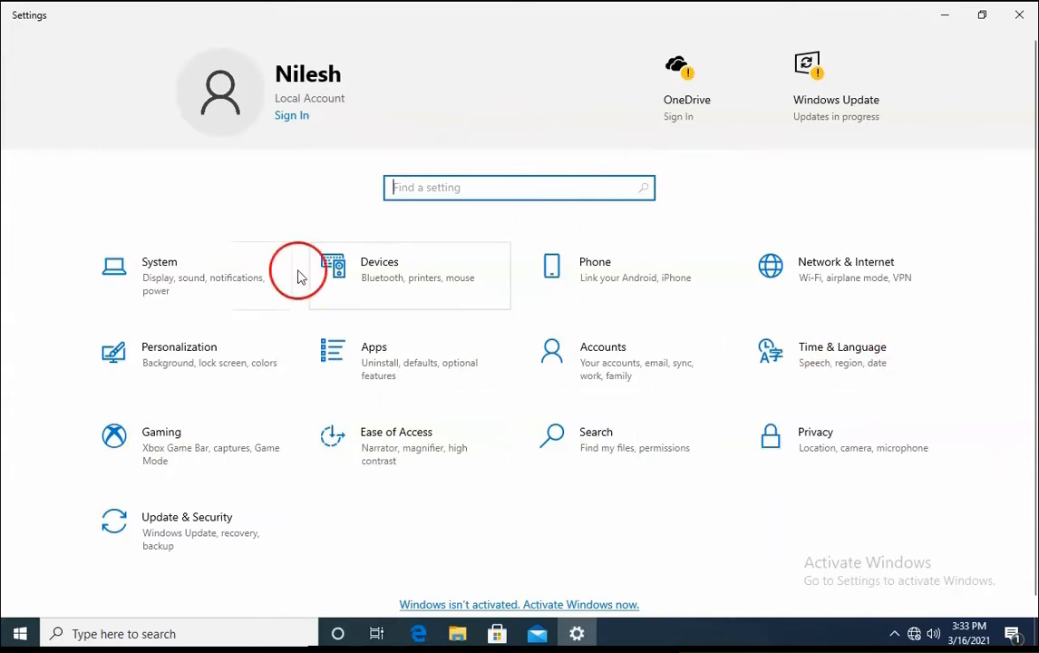
pyautogui.click(390, 281)
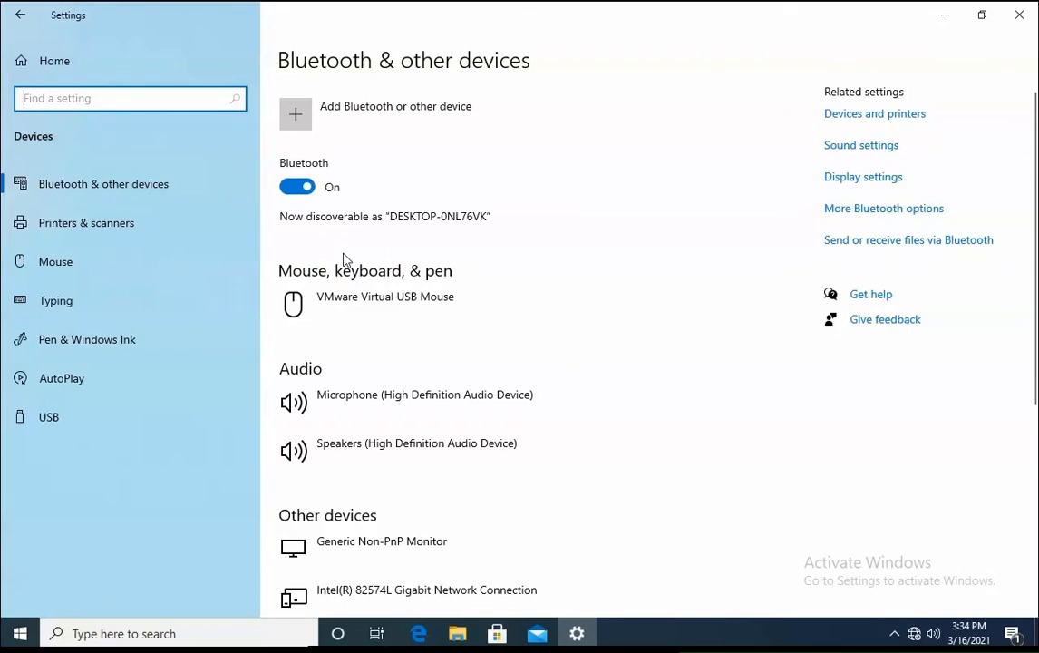
# - Try adding a new device of the Bluetooth kind, searching for discoverable devices, and cancel the search
pyautogui.click(298, 118)
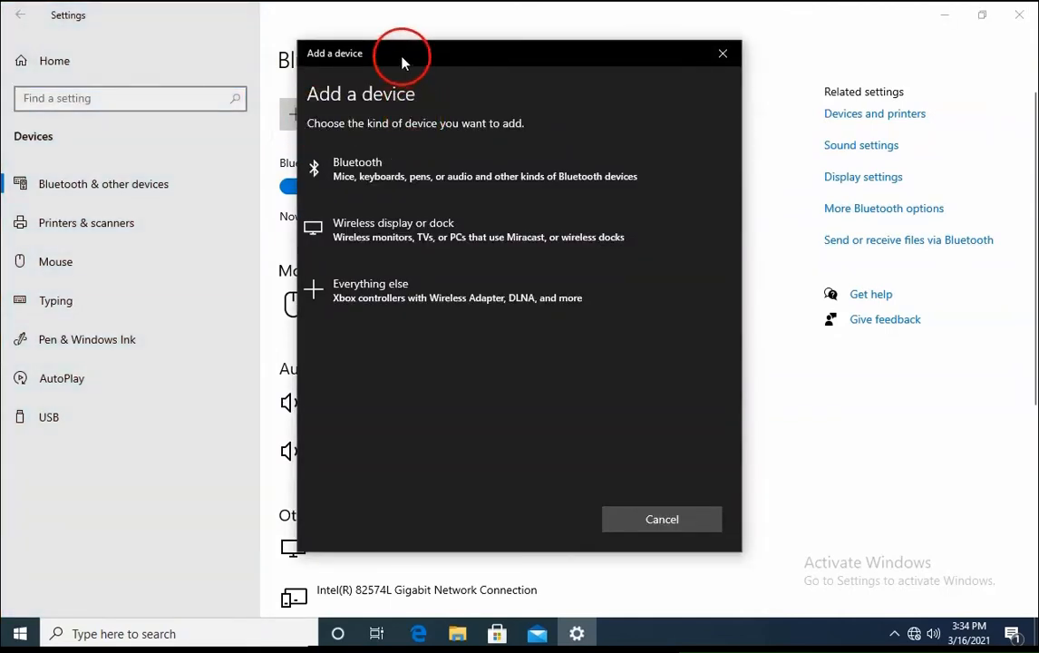
pyautogui.moveTo(403, 62); pyautogui.dragTo(446, 58)
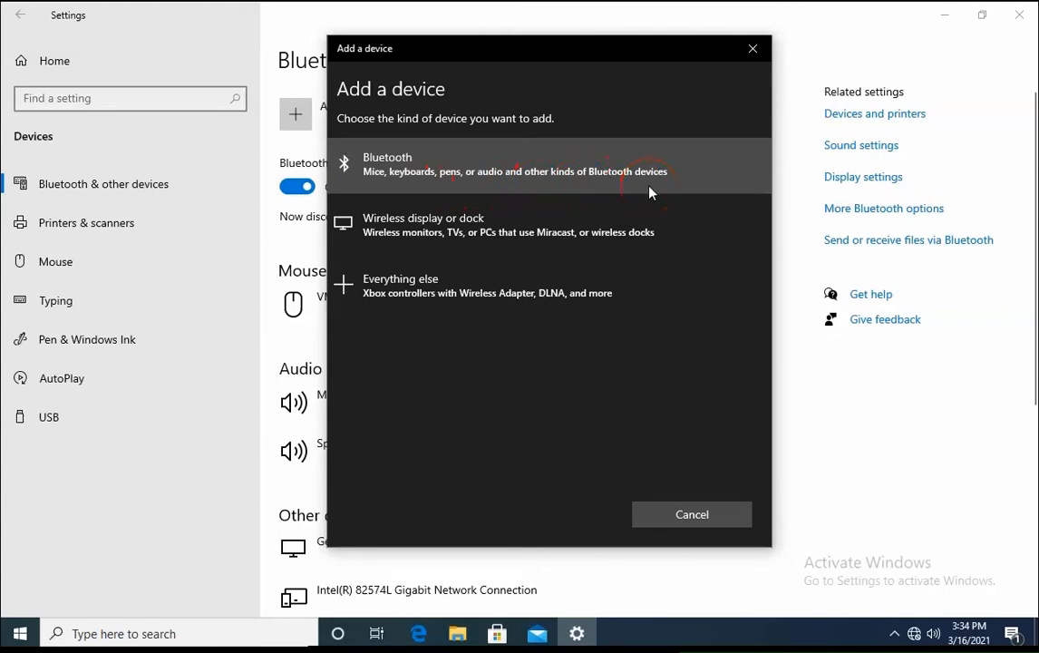
pyautogui.click(510, 177)
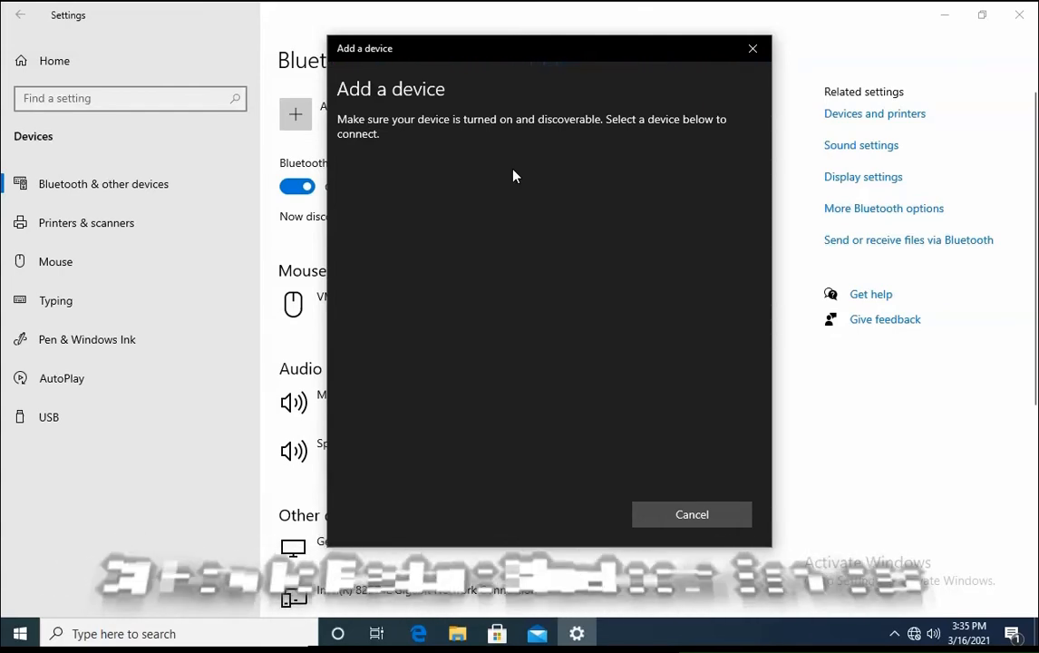
pyautogui.click(691, 515)
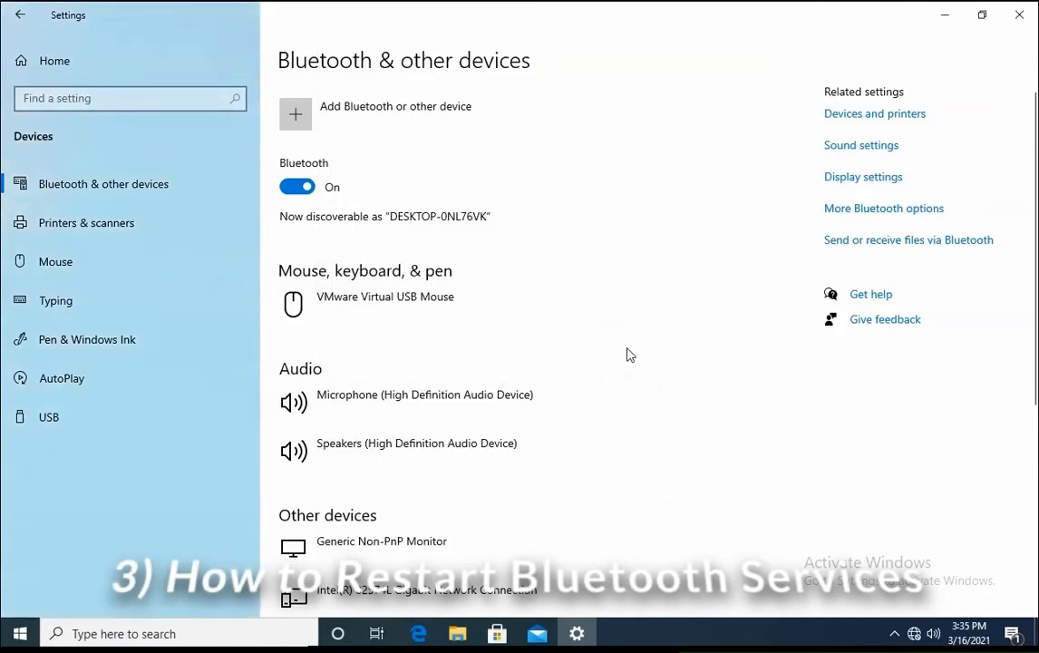
# - Open the Windows Services console by running services.msc
pyautogui.press('super+r')
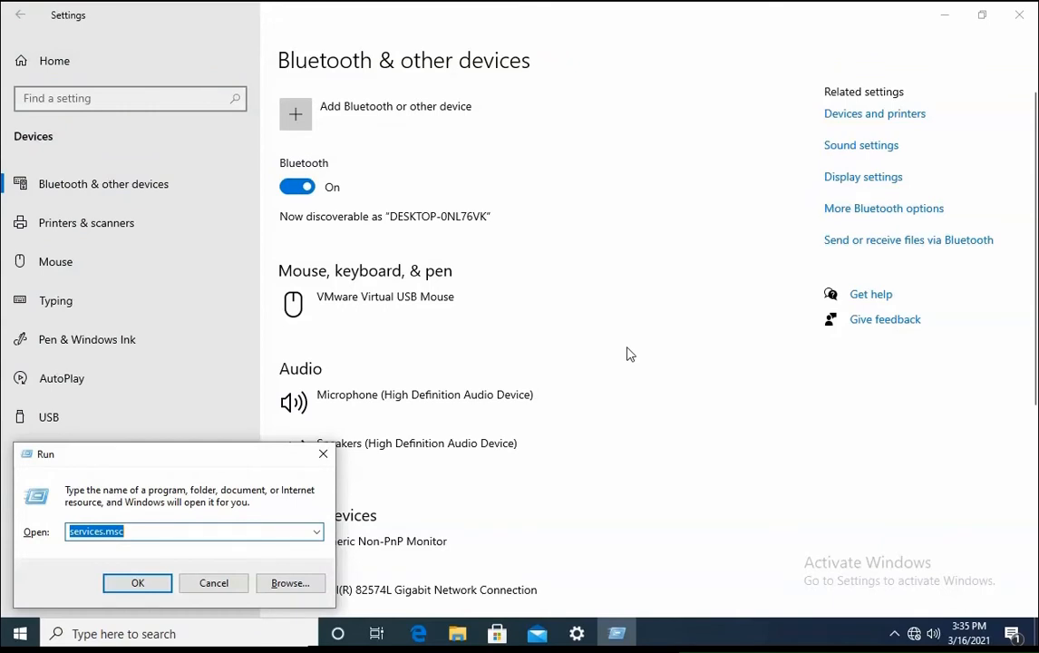
pyautogui.click(151, 534)
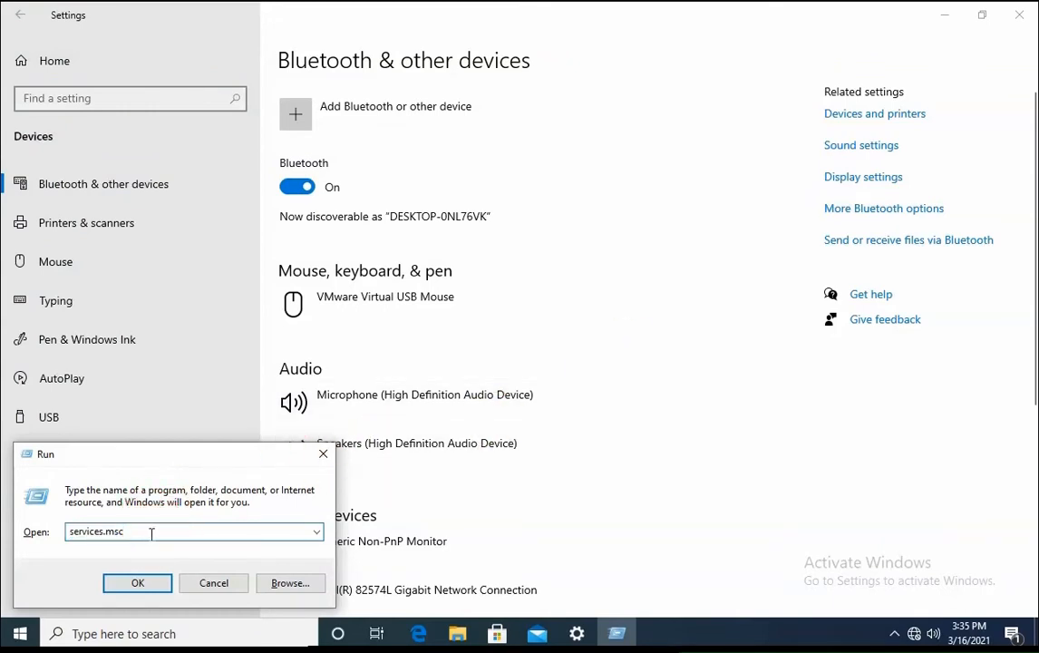
pyautogui.click(155, 585)
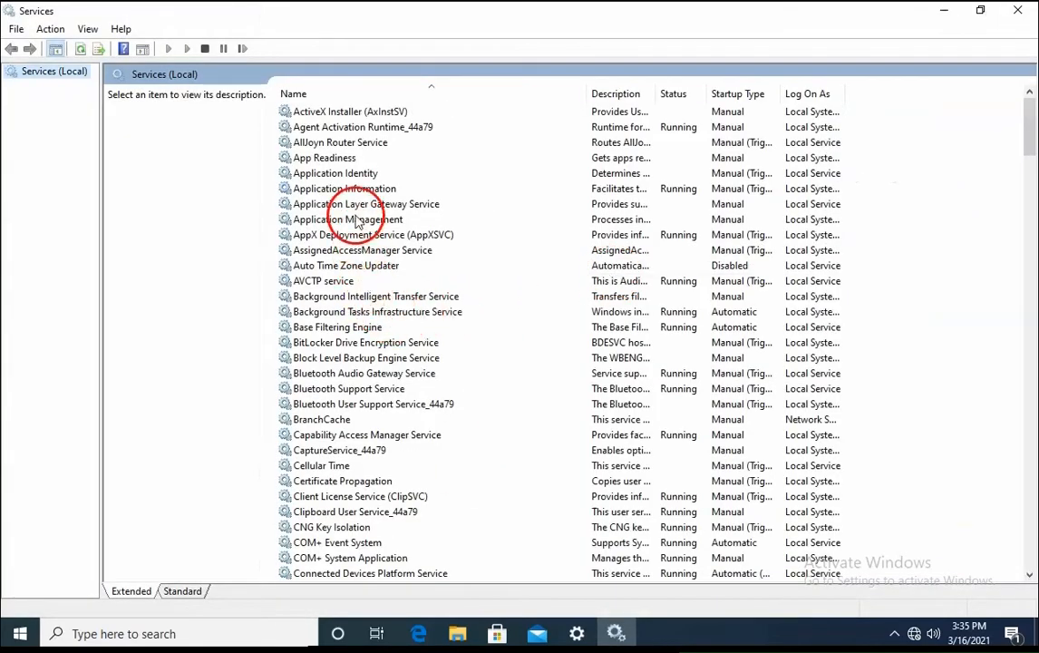
# - Locate the Bluetooth services in the list and restart the Bluetooth Audio Gateway Service
pyautogui.click(360, 207)
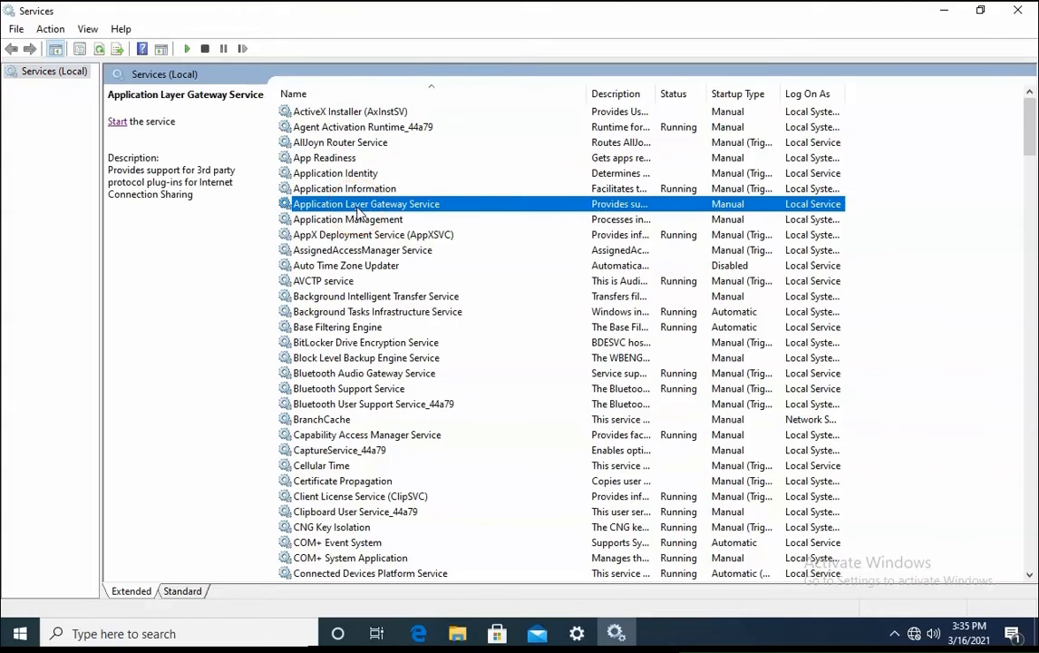
pyautogui.press('b')
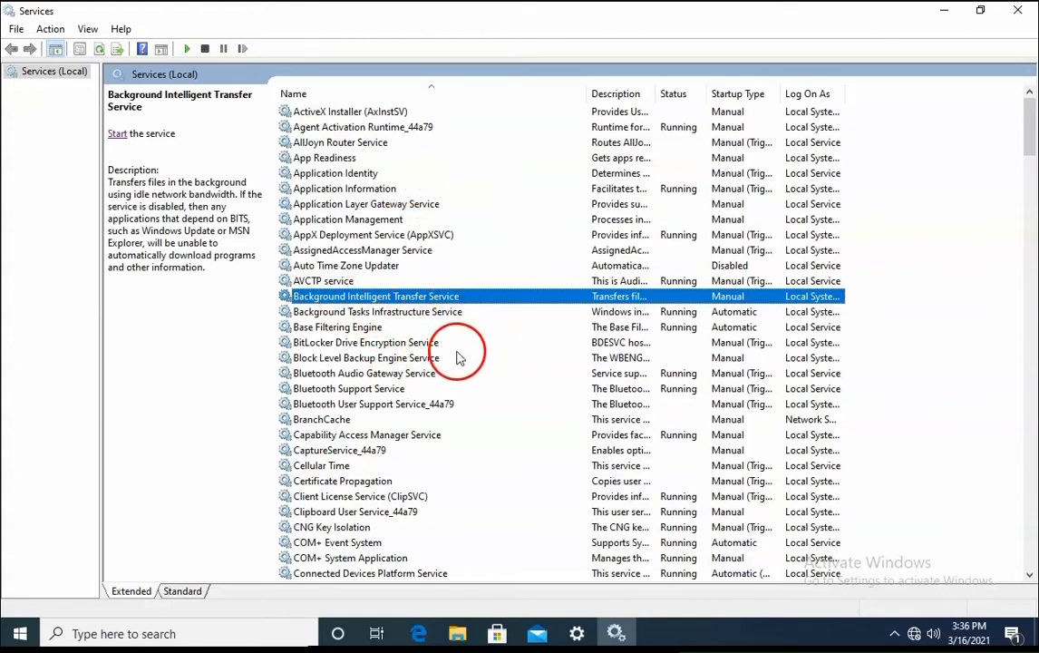
pyautogui.click(355, 373)
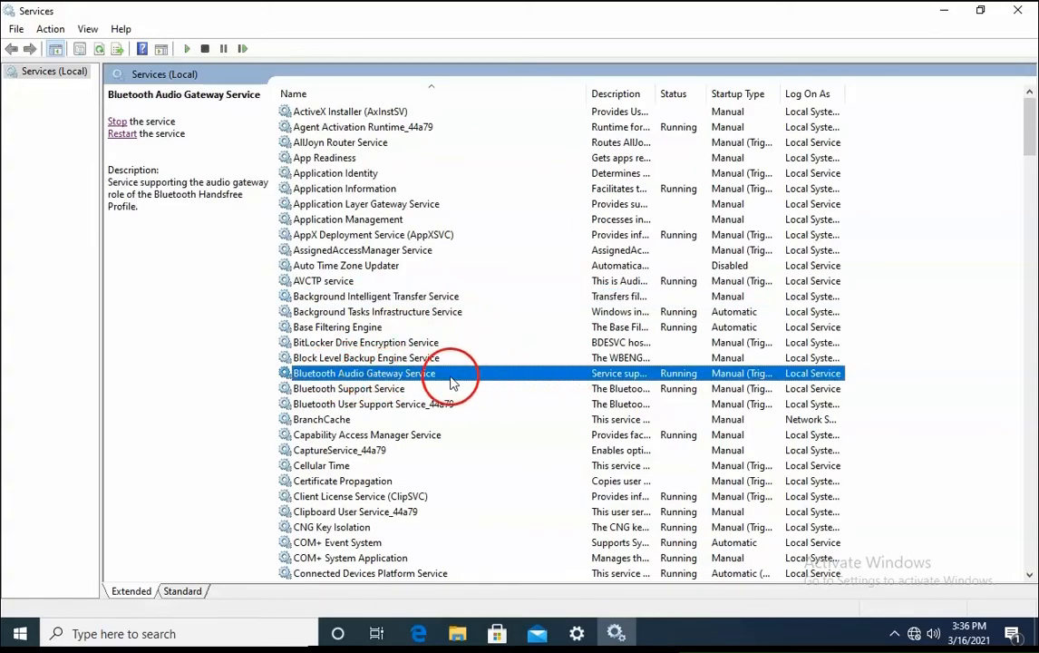
pyautogui.click(377, 392)
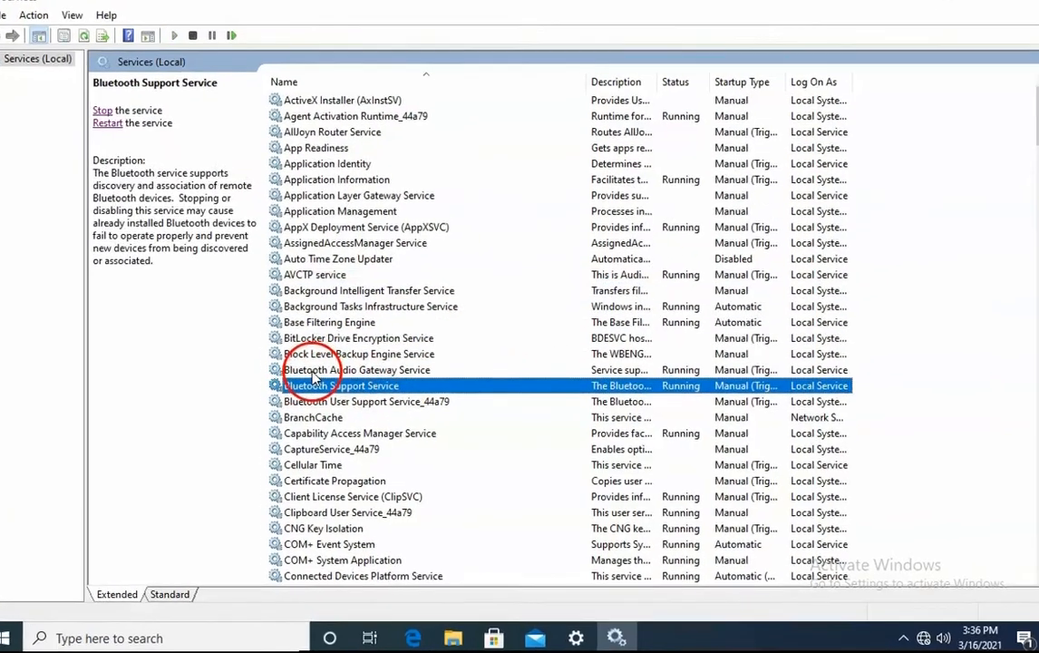
pyautogui.click(427, 375)
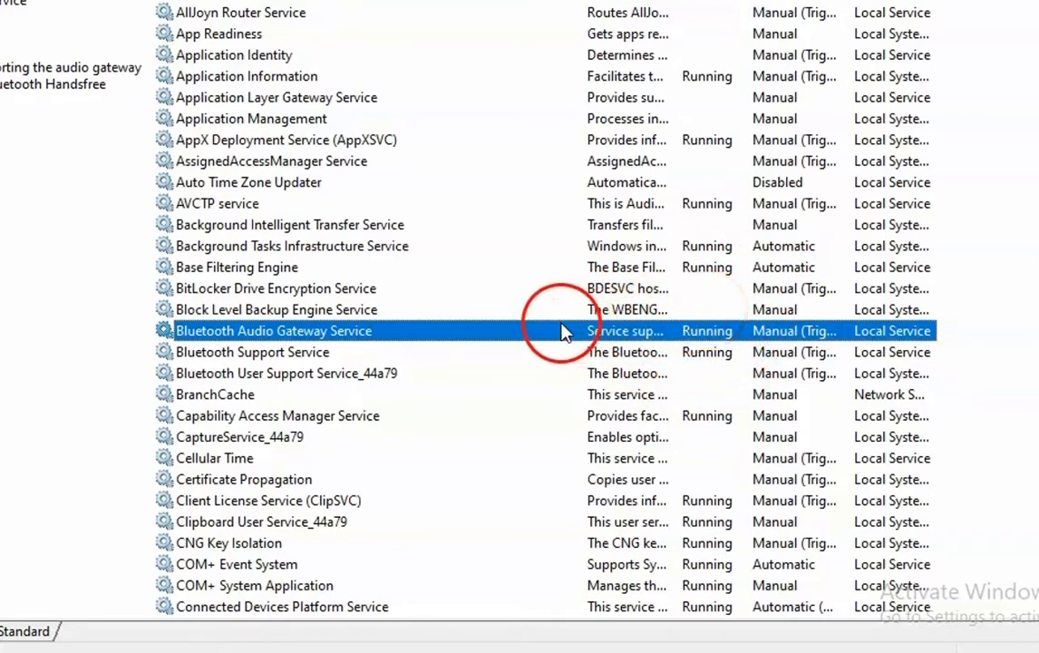
pyautogui.rightClick(495, 339)
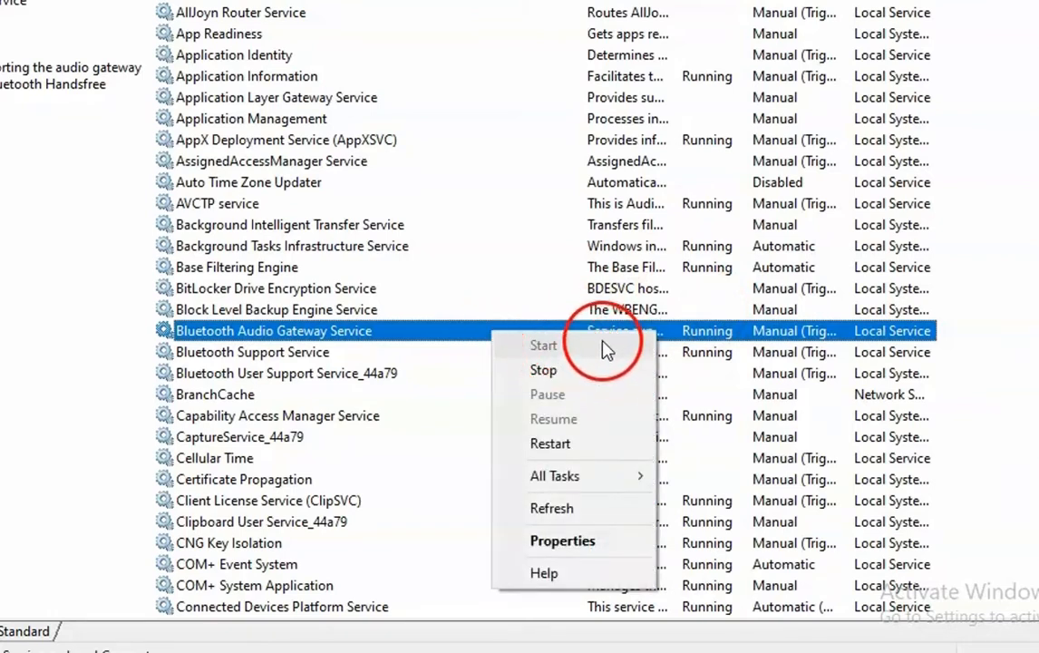
pyautogui.click(445, 345)
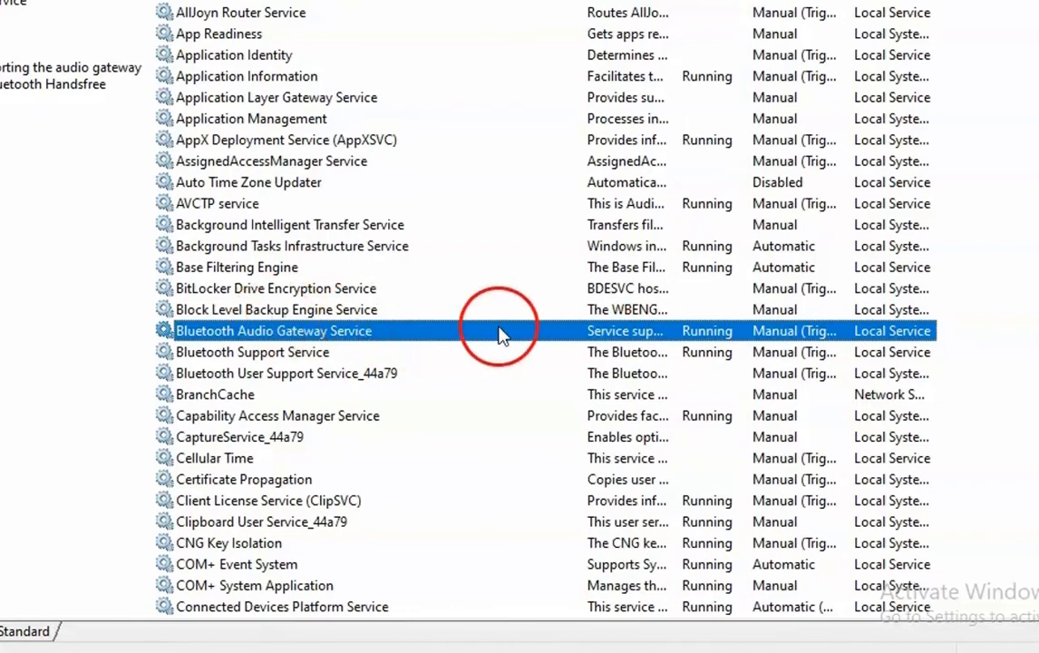
pyautogui.rightClick(439, 332)
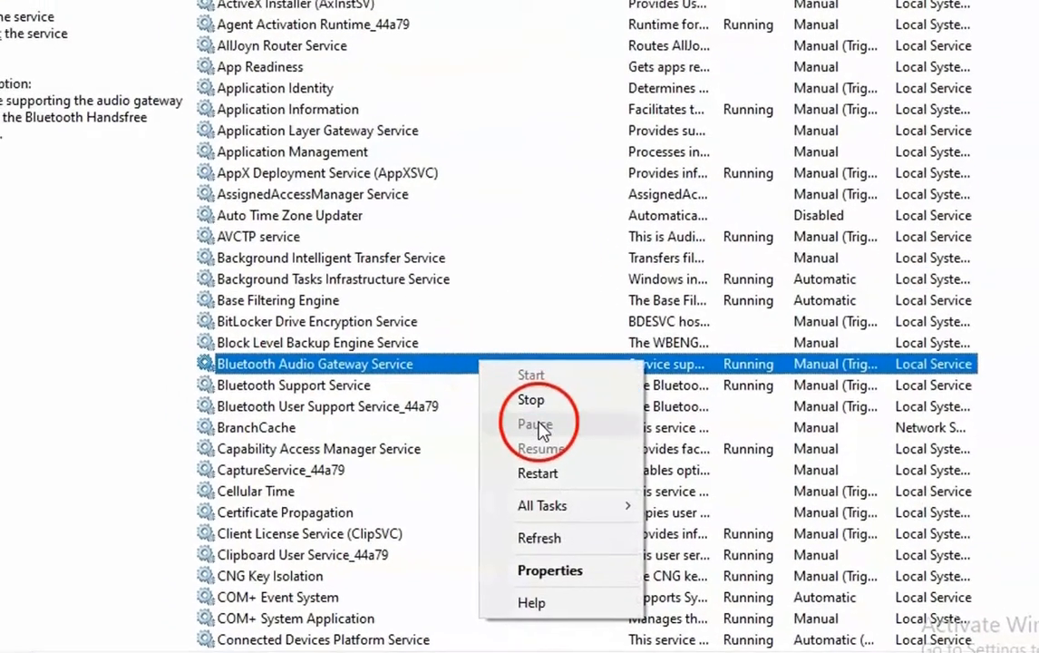
pyautogui.click(496, 440)
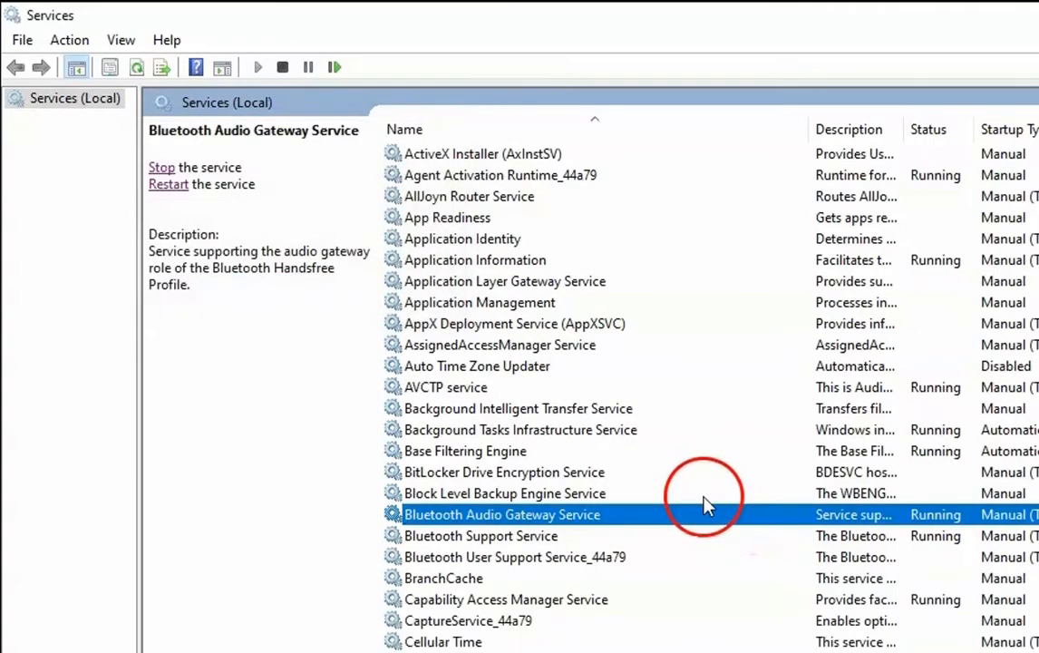
# - Restart the Bluetooth Support Service and start Bluetooth User Support Service_44a79
pyautogui.rightClick(472, 536)
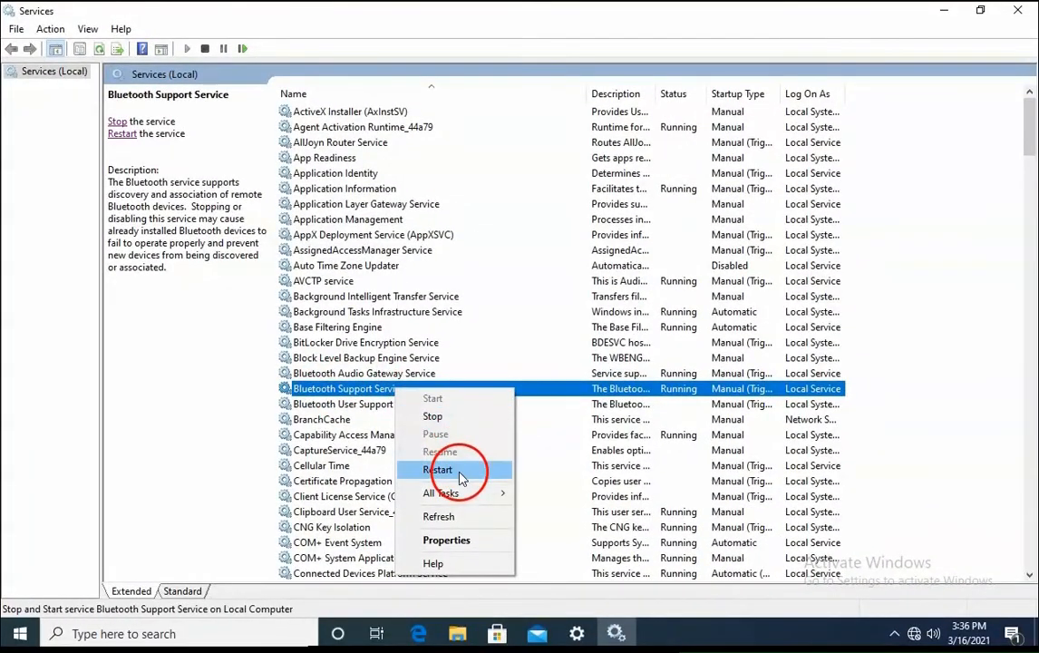
pyautogui.click(438, 470)
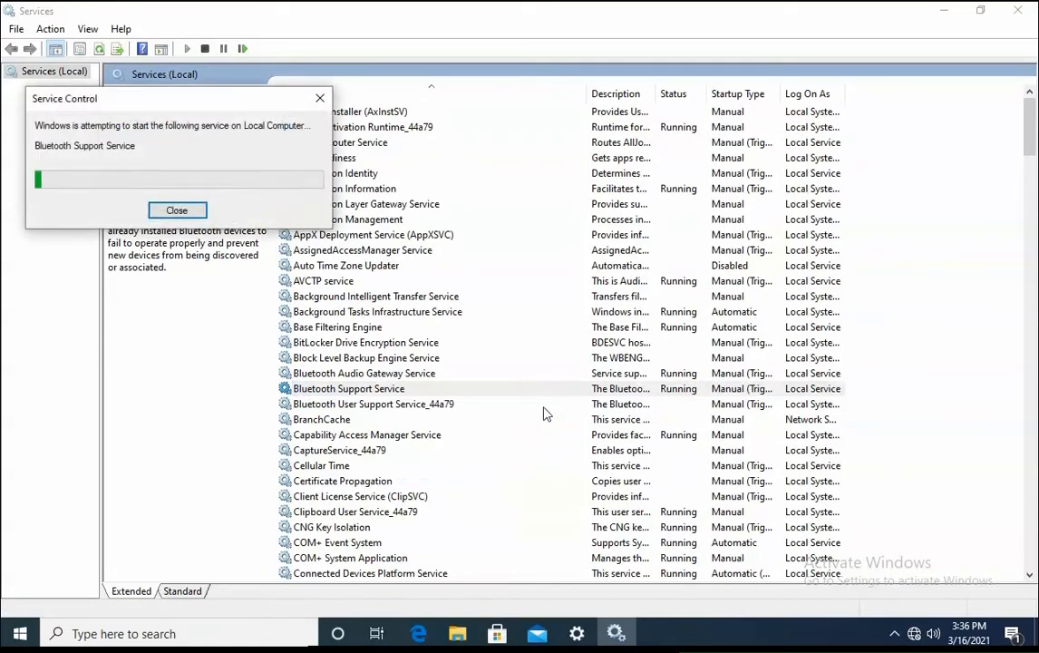
pyautogui.click(421, 407)
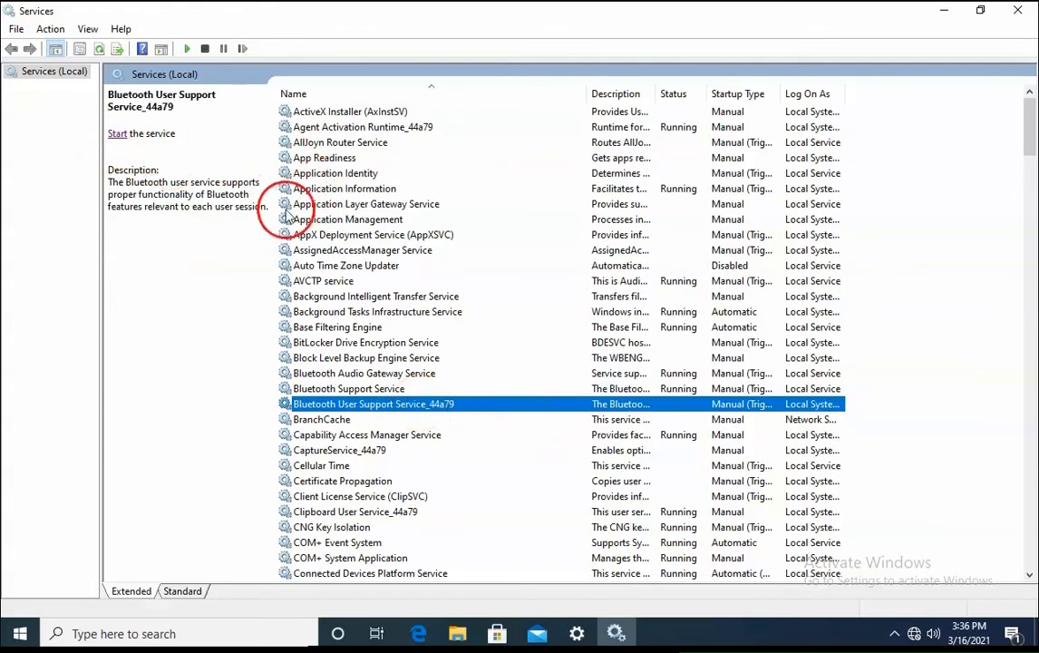
pyautogui.click(117, 134)
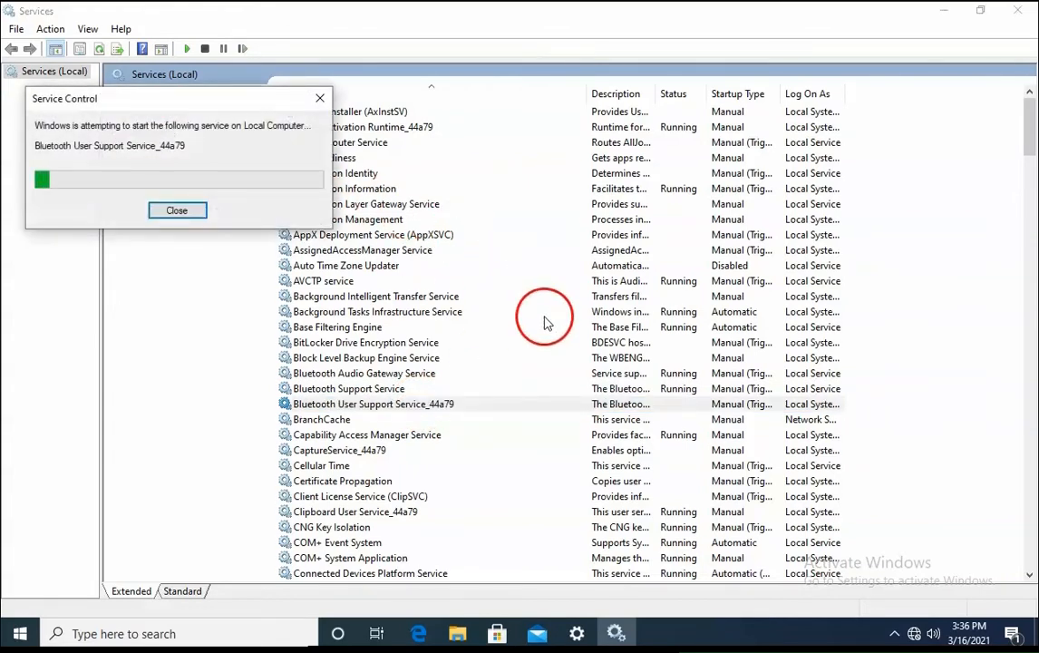
pyautogui.click(544, 408)
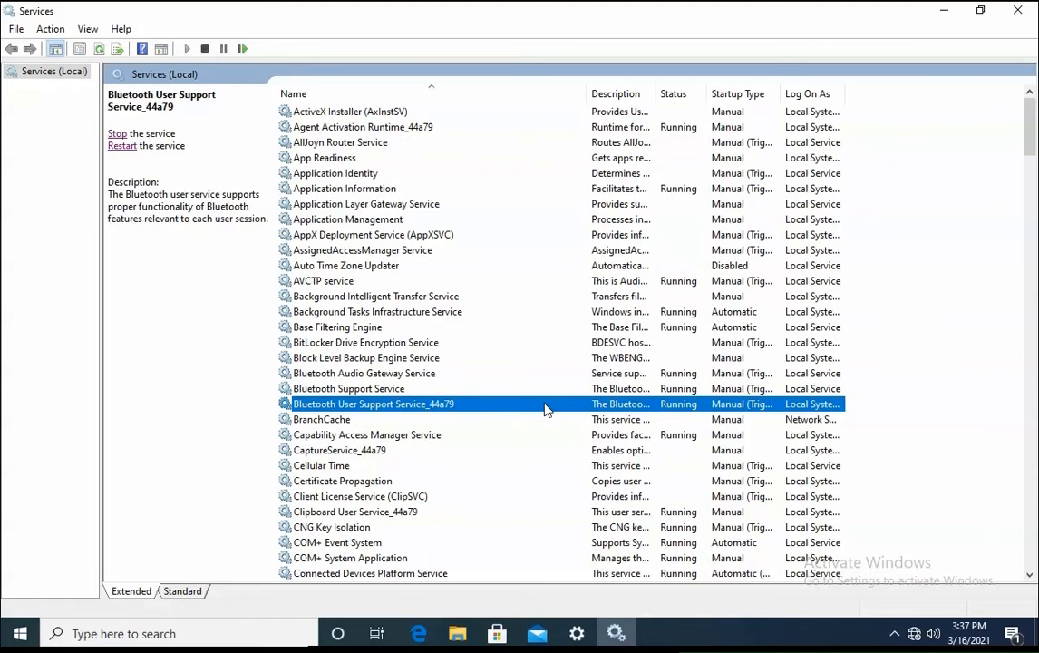
# - Close the Services and Settings windows and open Device Manager maximized
pyautogui.click(1019, 16)
pyautogui.click(1015, 13)
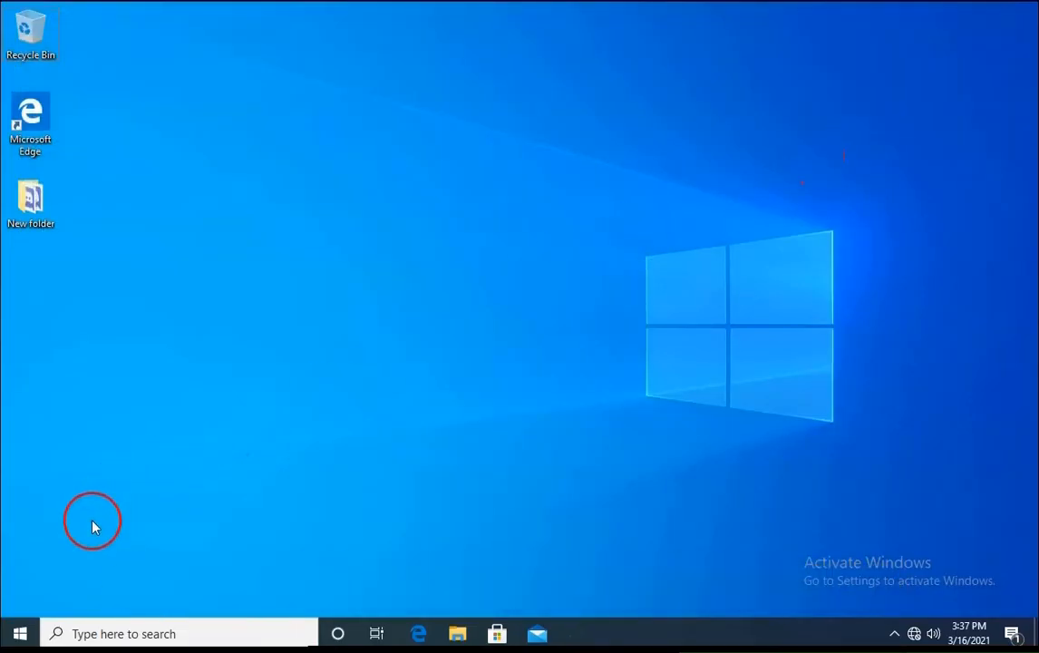
pyautogui.rightClick(21, 634)
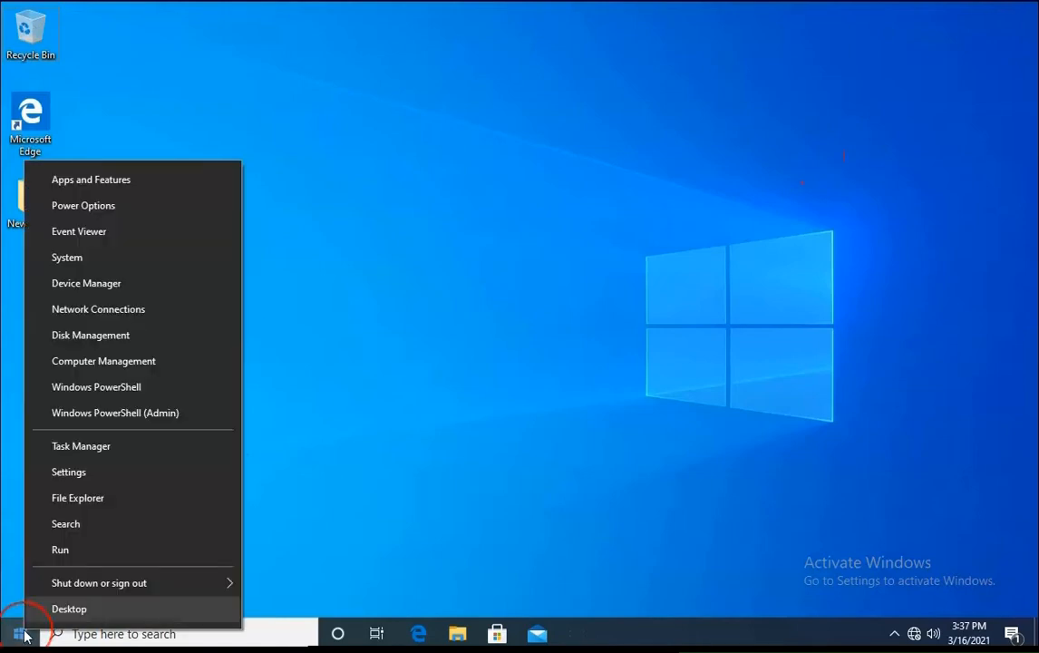
pyautogui.click(166, 292)
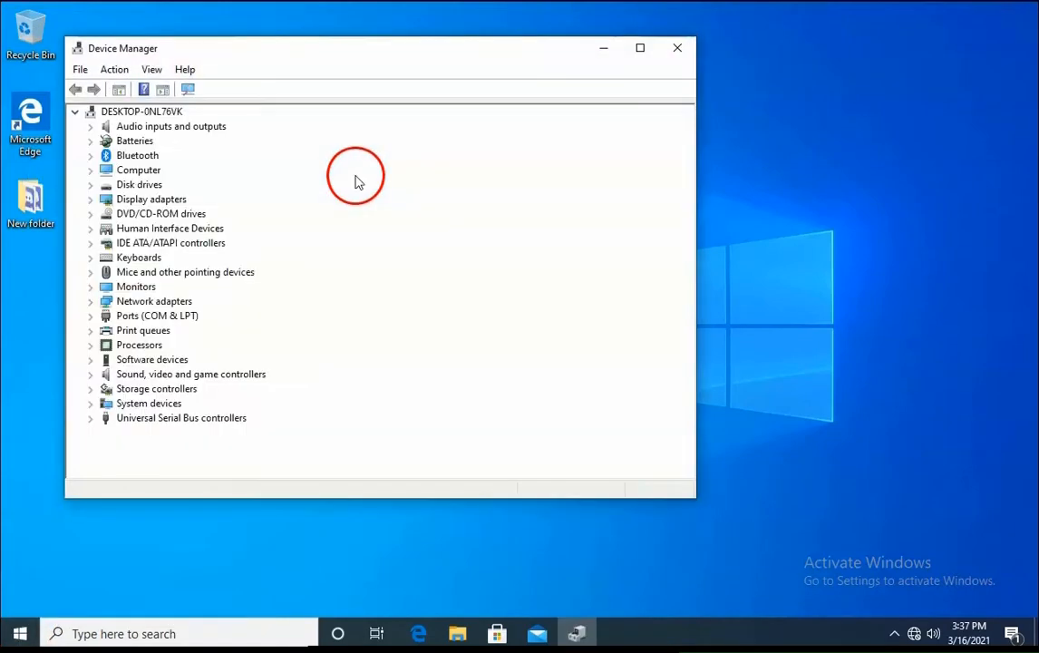
pyautogui.click(640, 48)
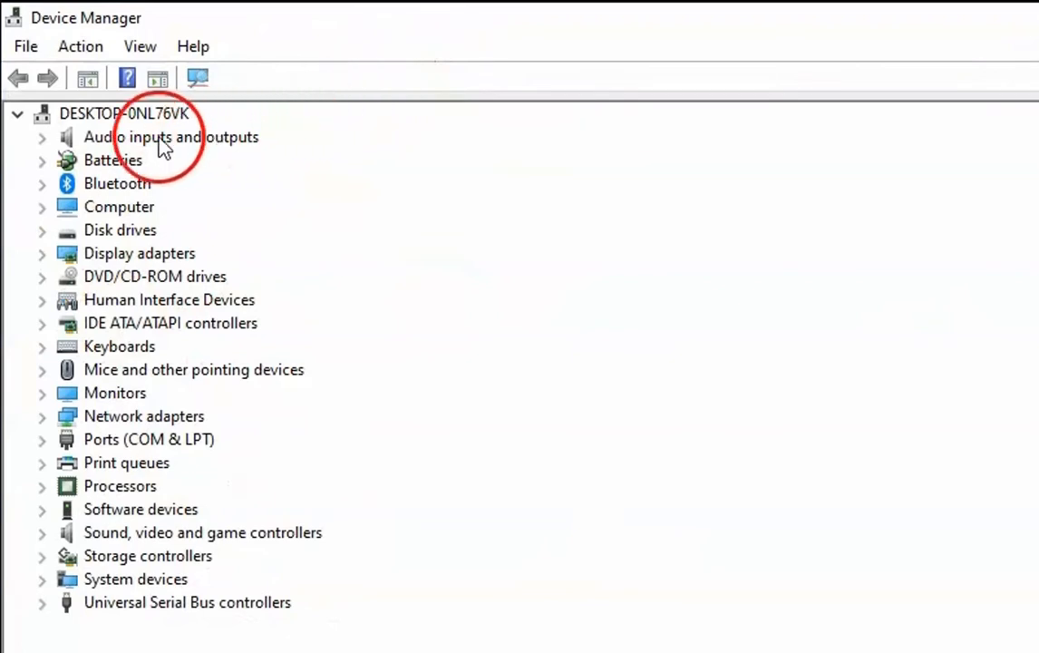
# - Expand the Bluetooth category and start a driver update for the Generic Bluetooth Adapter
pyautogui.click(116, 183)
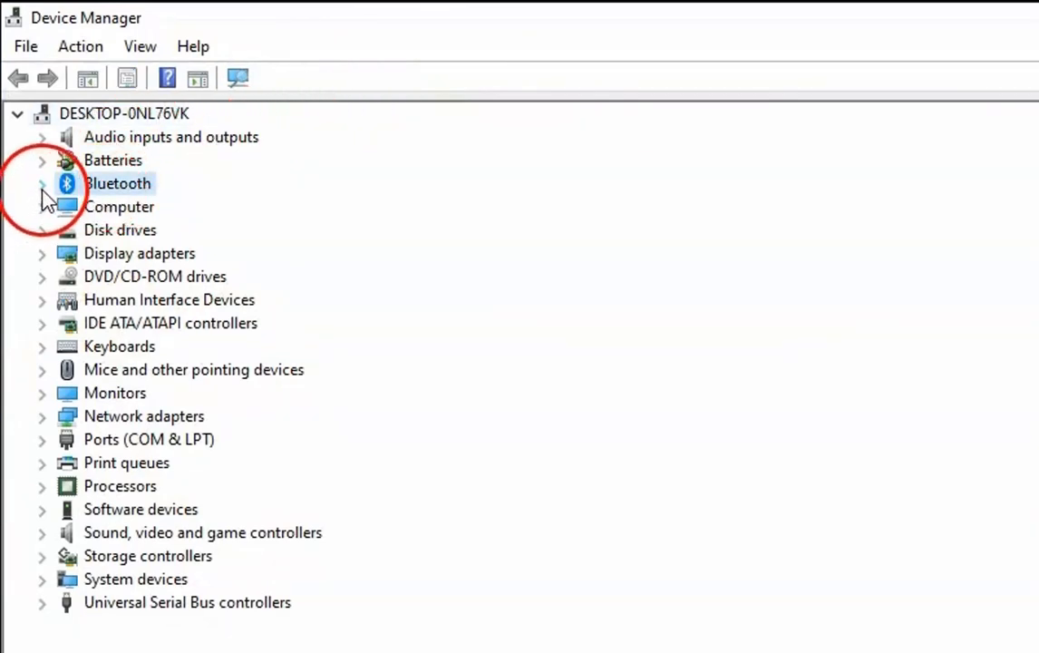
pyautogui.click(43, 184)
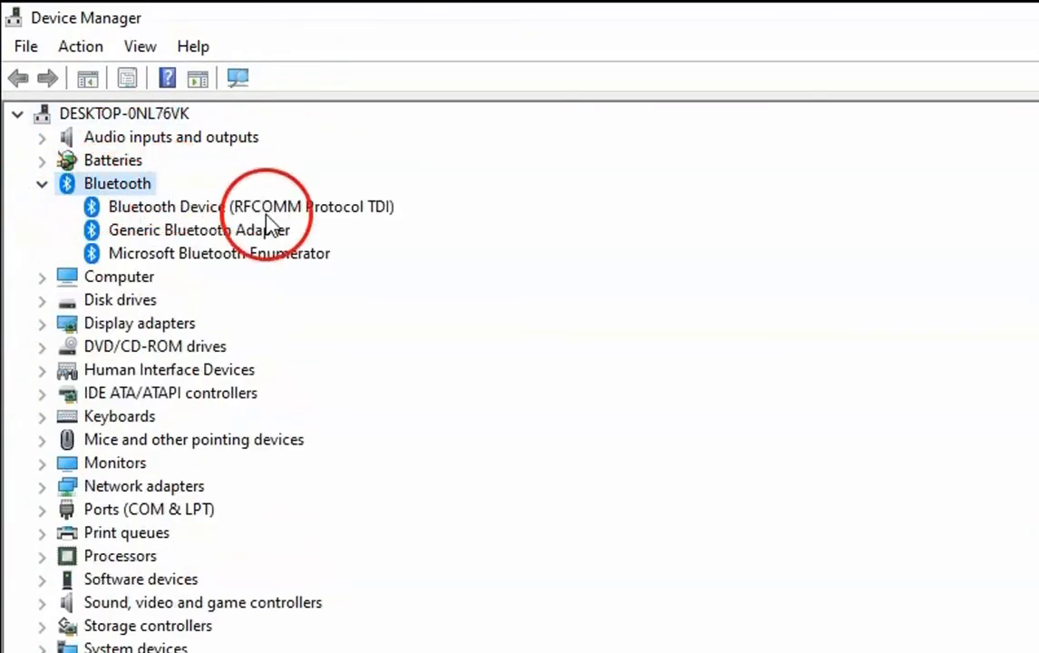
pyautogui.click(256, 232)
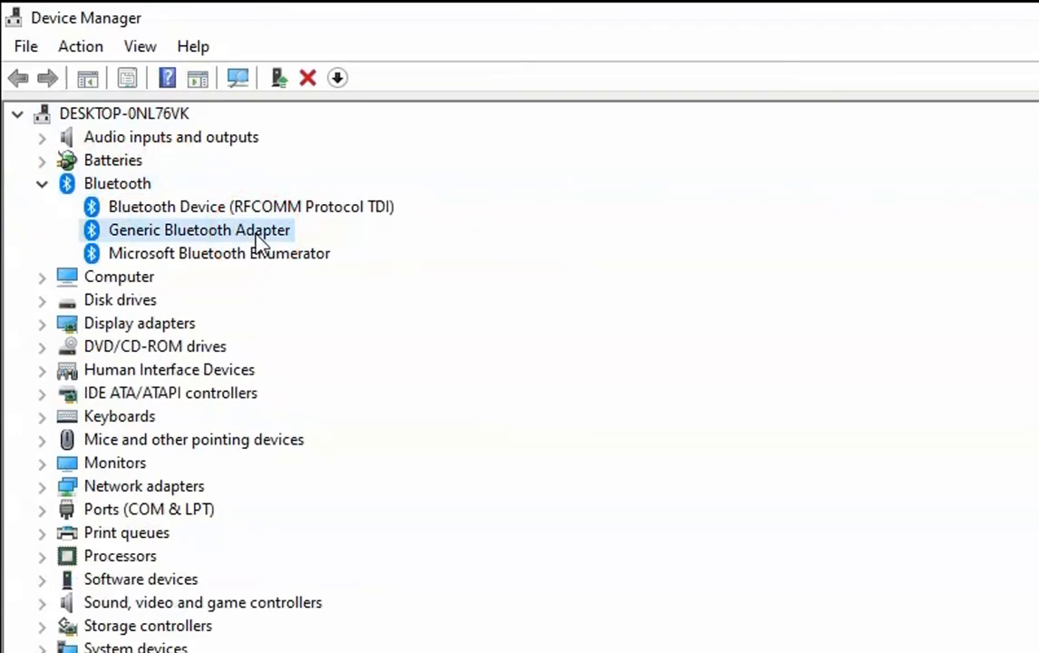
pyautogui.rightClick(261, 240)
pyautogui.click(399, 253)
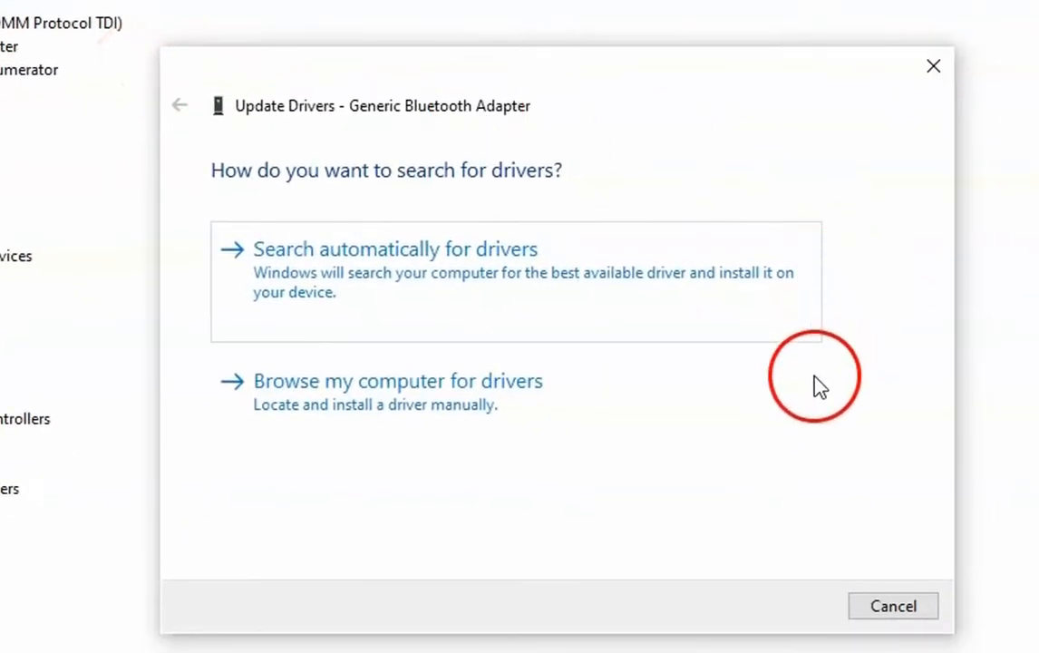
# - Install the Generic Bluetooth Adapter driver from the list of available drivers on the computer and close the update wizard
pyautogui.click(469, 403)
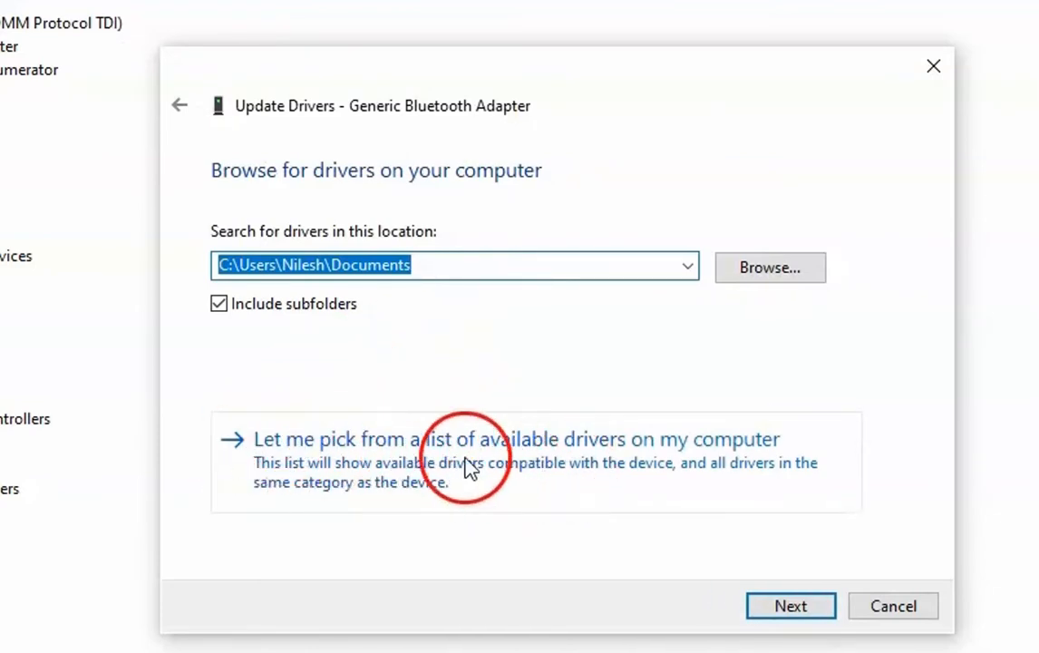
pyautogui.click(699, 467)
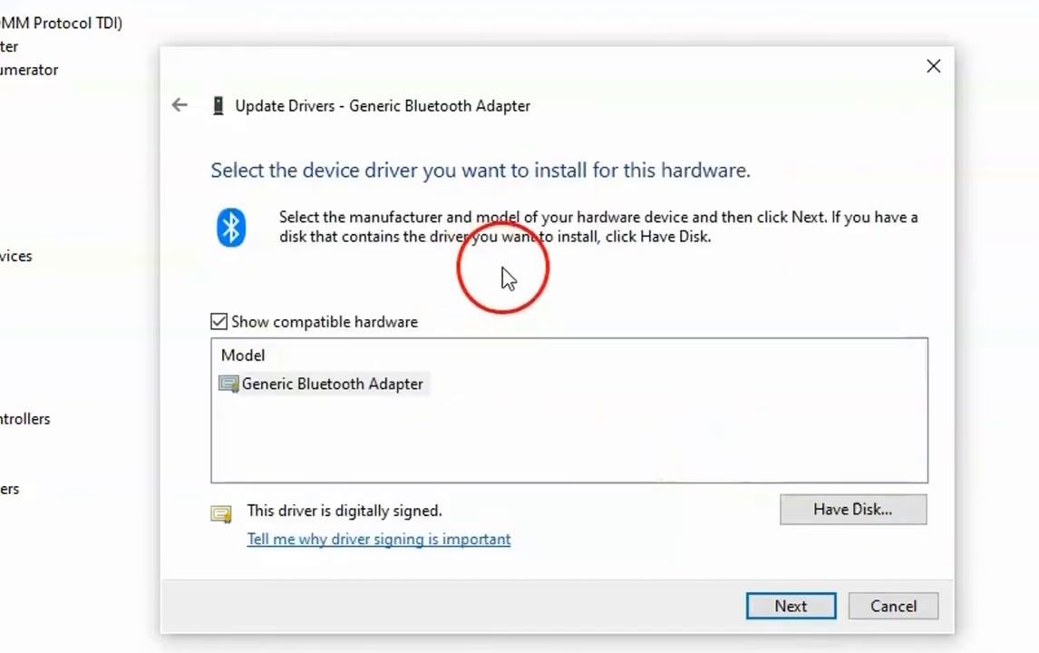
pyautogui.click(352, 385)
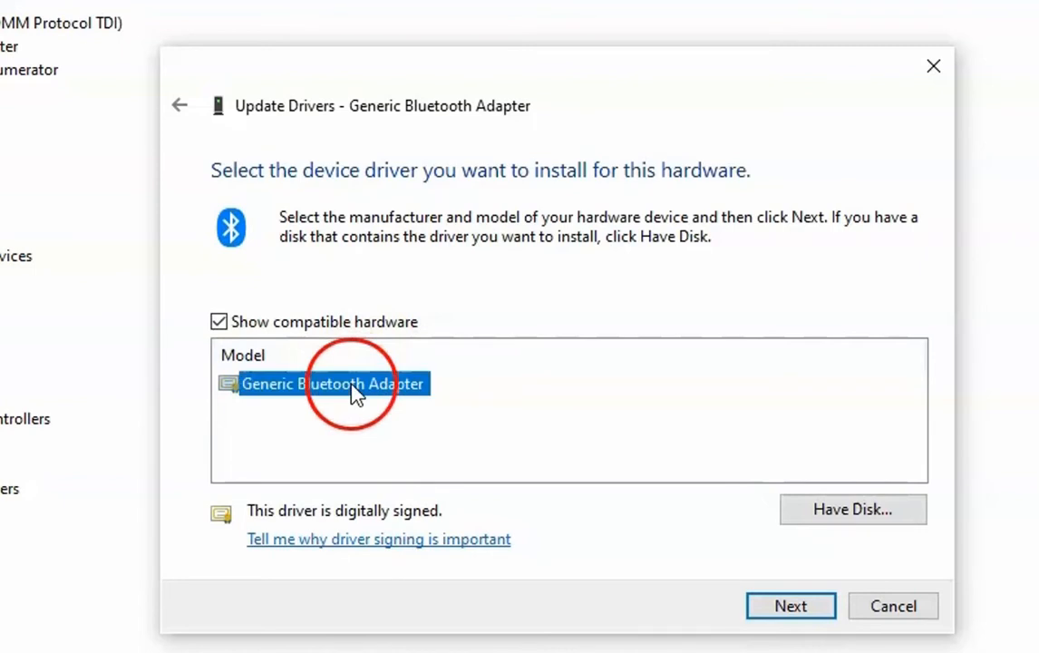
pyautogui.click(827, 616)
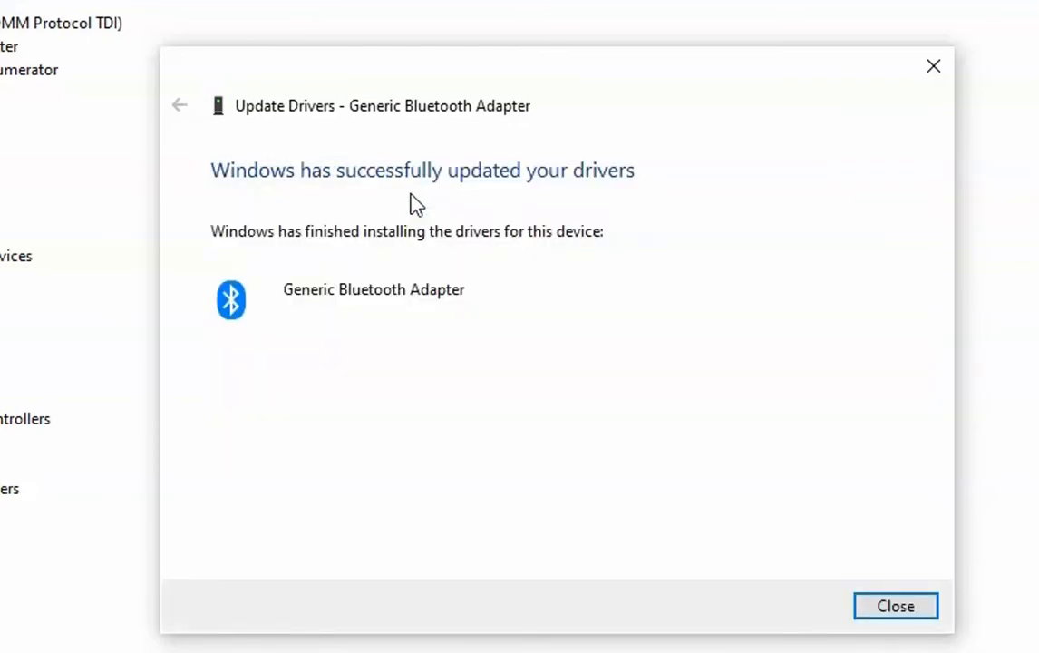
pyautogui.click(913, 606)
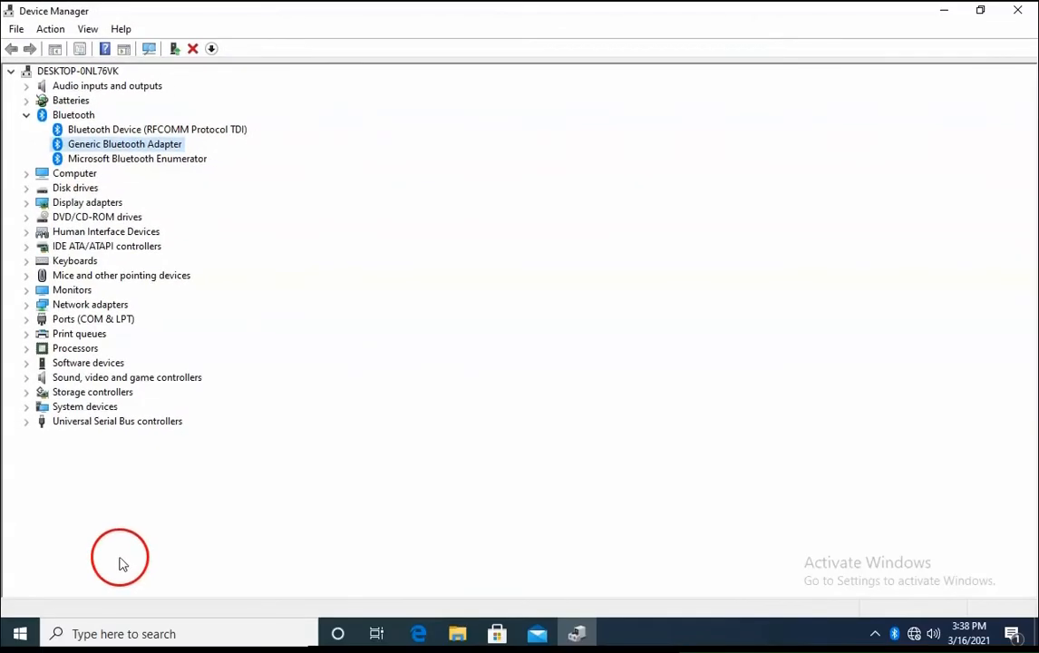
# - Switch to the Bluetooth & other devices settings, search for a Bluetooth device to add, and cancel back to Device Manager
pyautogui.rightClick(21, 634)
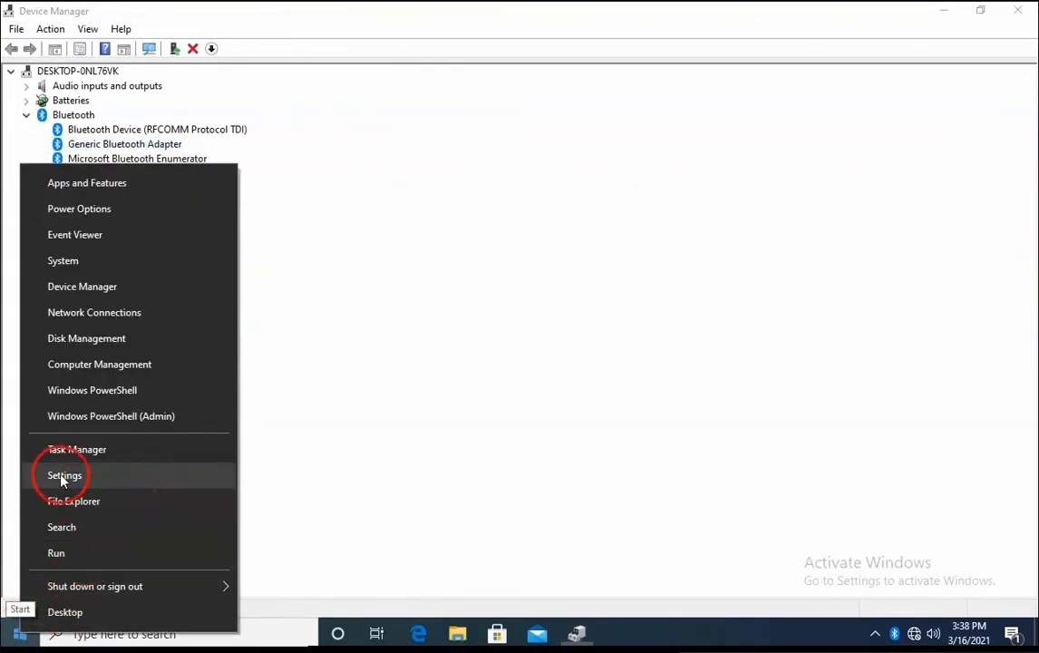
pyautogui.click(111, 480)
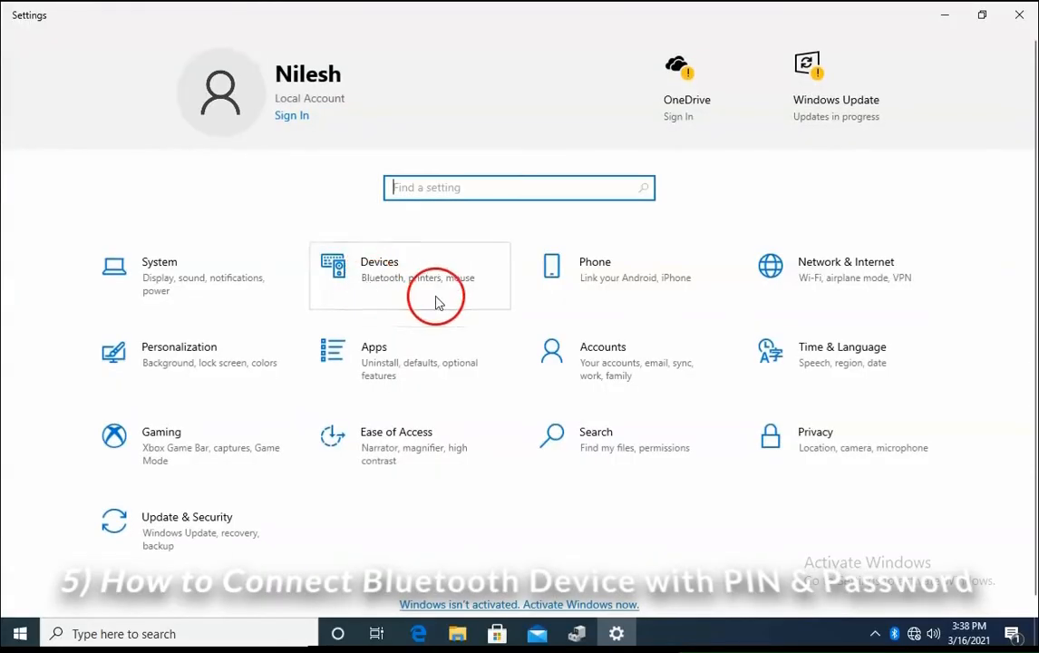
pyautogui.click(438, 281)
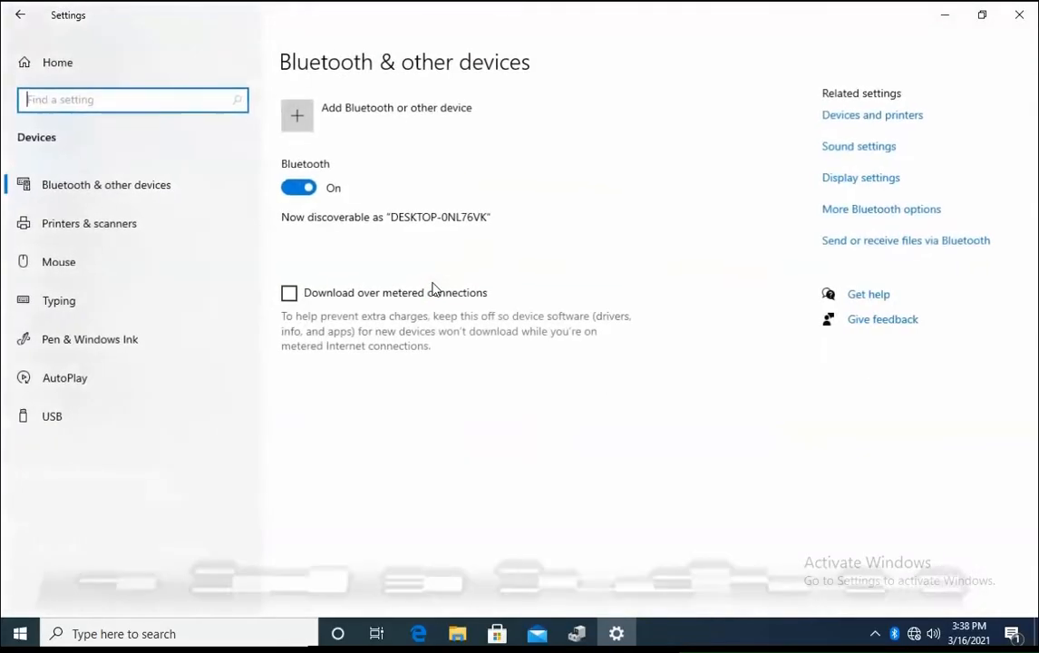
pyautogui.click(296, 116)
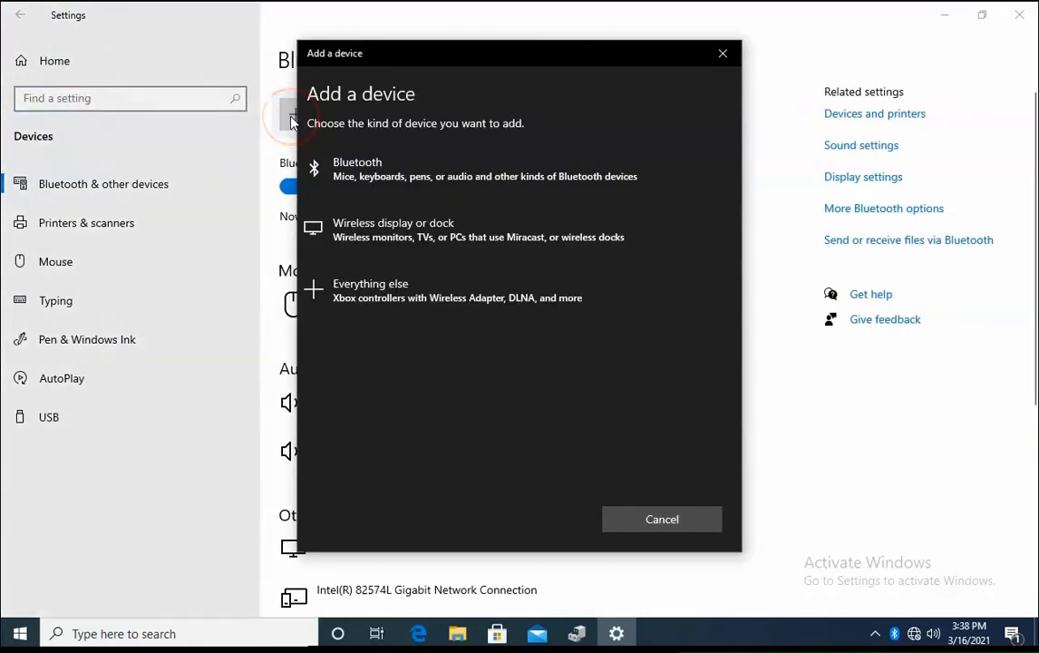
pyautogui.click(409, 182)
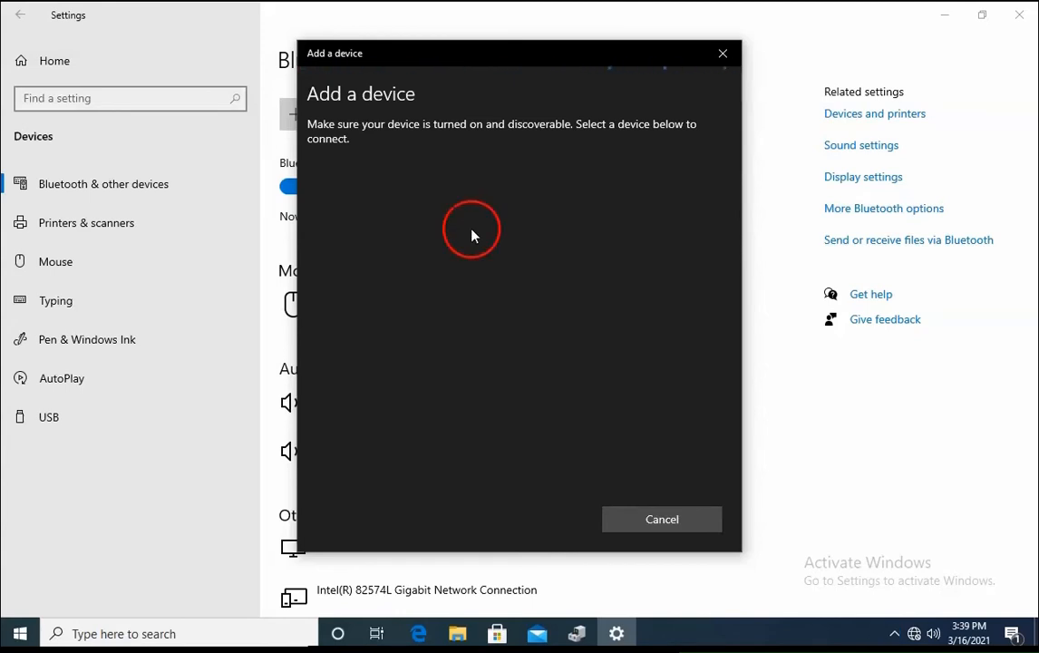
pyautogui.click(661, 520)
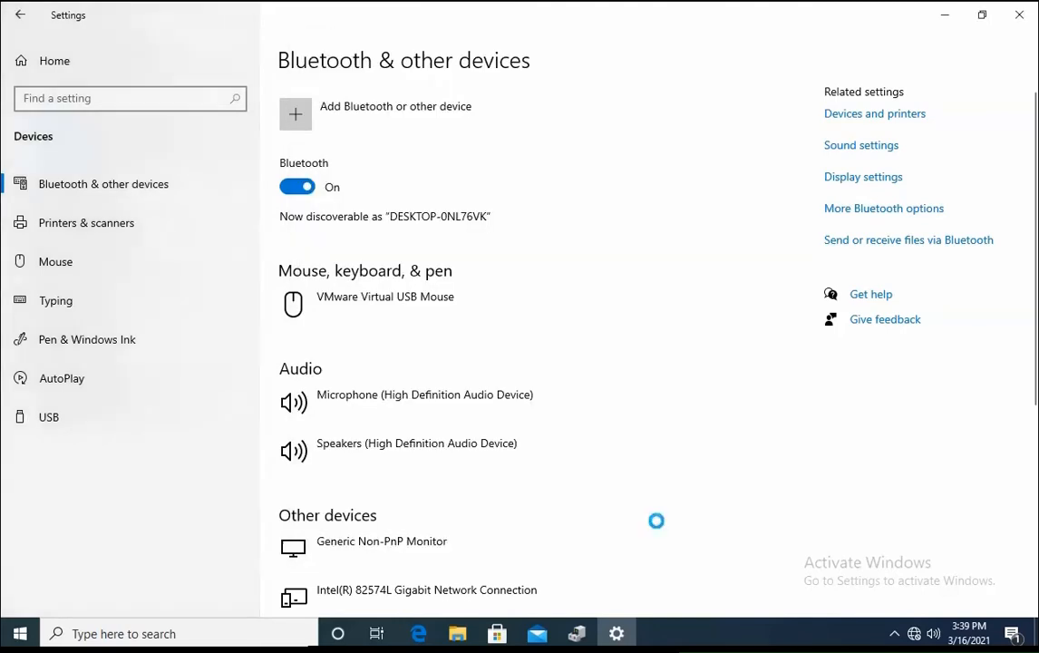
pyautogui.click(946, 27)
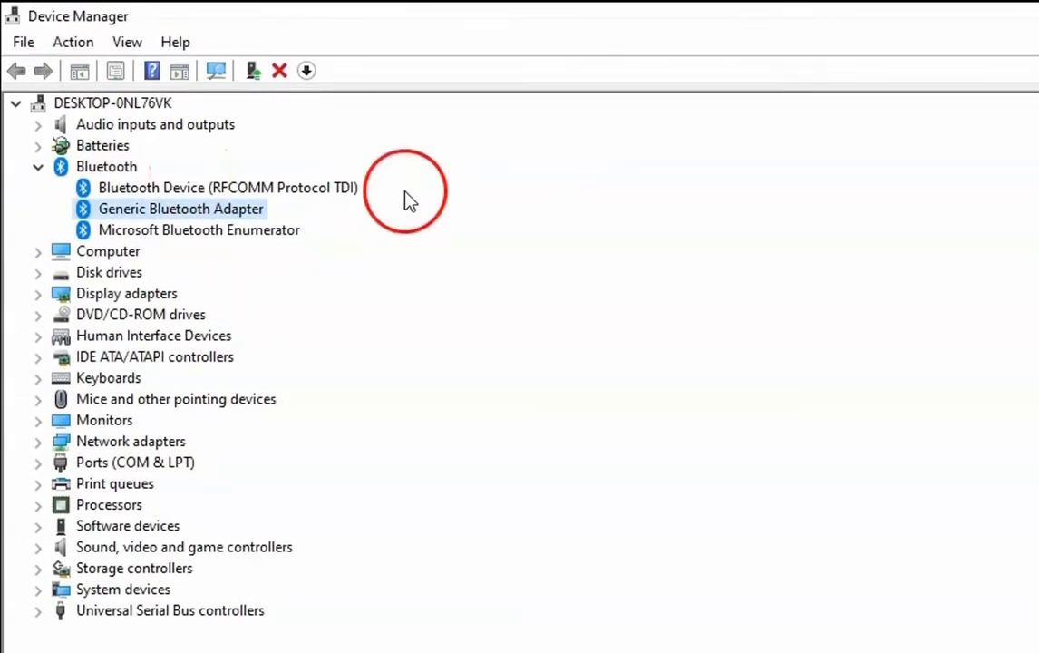
# - Uninstall the Generic Bluetooth Adapter and scan the computer for hardware changes
pyautogui.rightClick(165, 211)
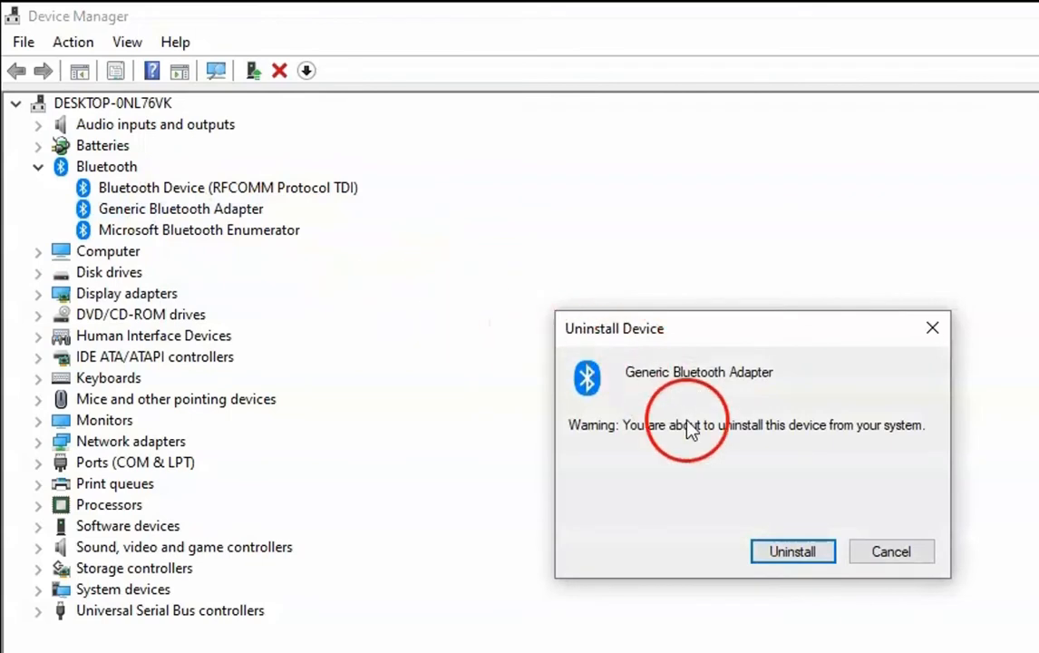
pyautogui.click(810, 557)
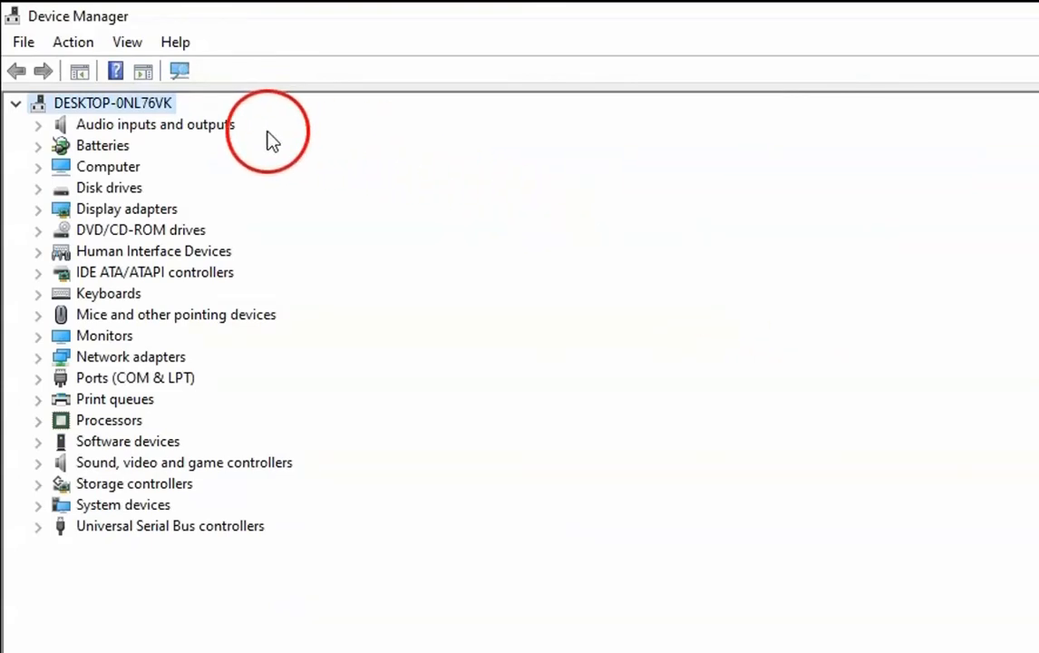
pyautogui.rightClick(145, 107)
pyautogui.click(167, 117)
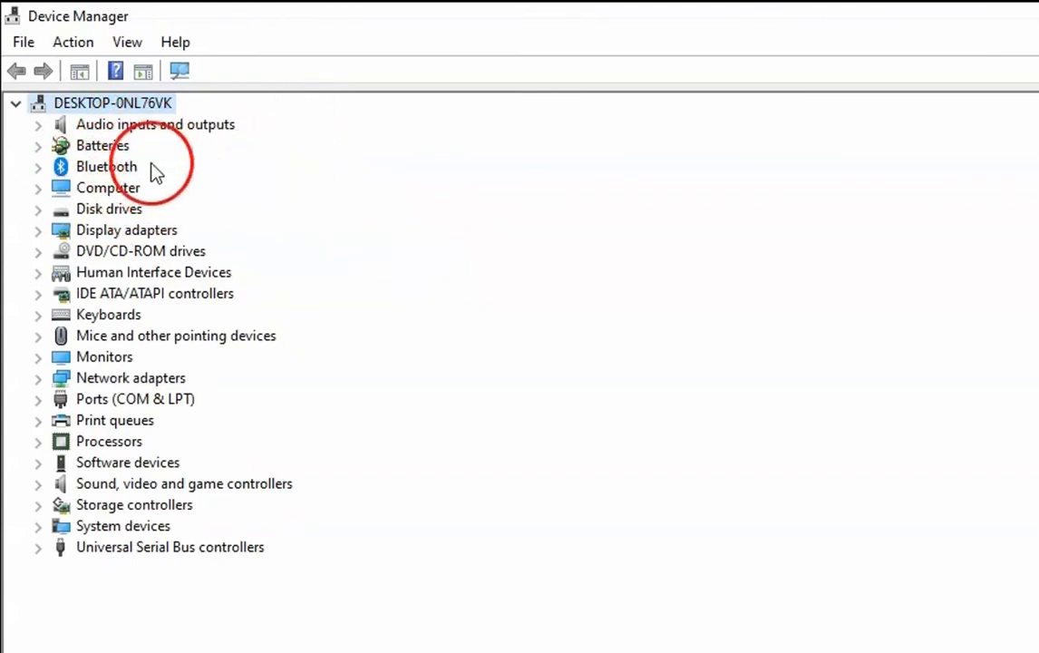
# - Expand the Bluetooth category and select the Generic Bluetooth Adapter to check that it is reinstalled
pyautogui.click(92, 169)
pyautogui.click(37, 166)
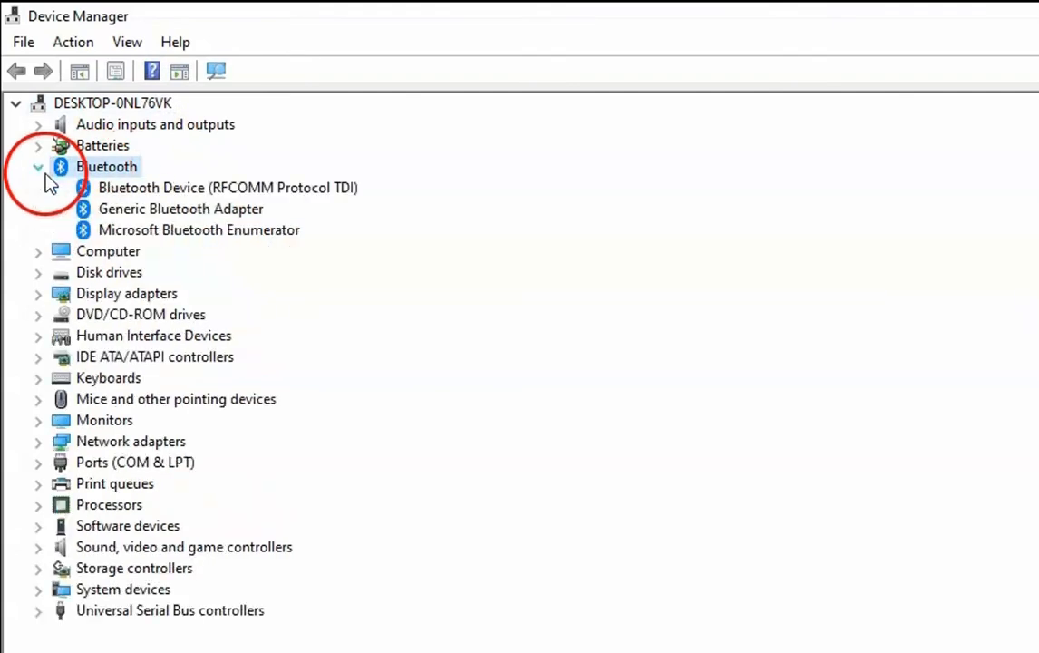
pyautogui.click(186, 209)
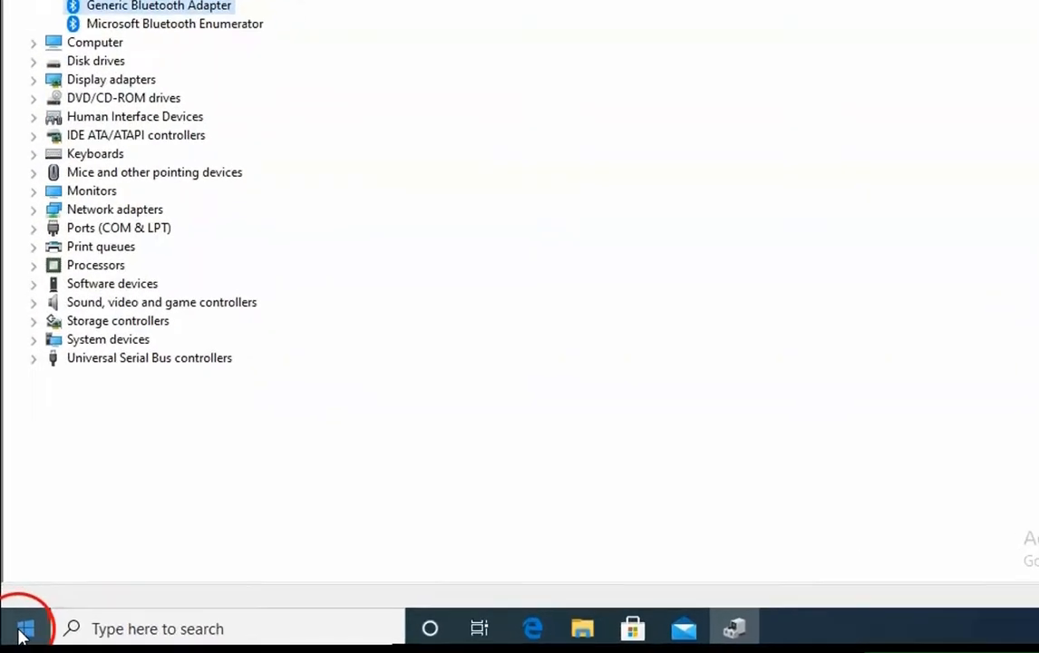
# - Switch to Settings and open the additional troubleshooters in the Update & Security section
pyautogui.rightClick(24, 631)
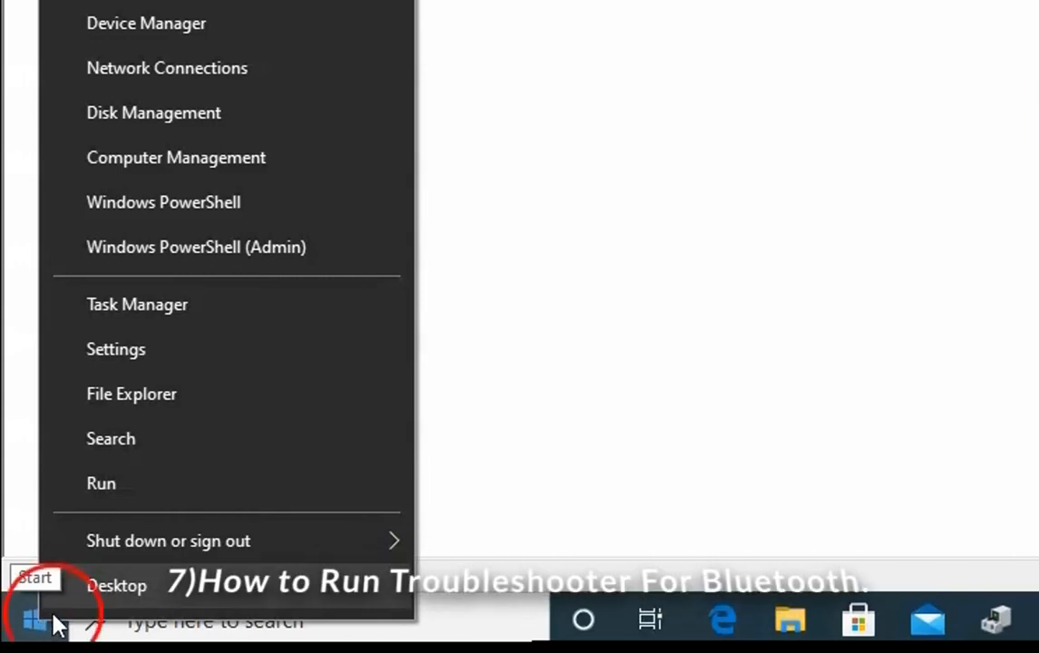
pyautogui.click(241, 364)
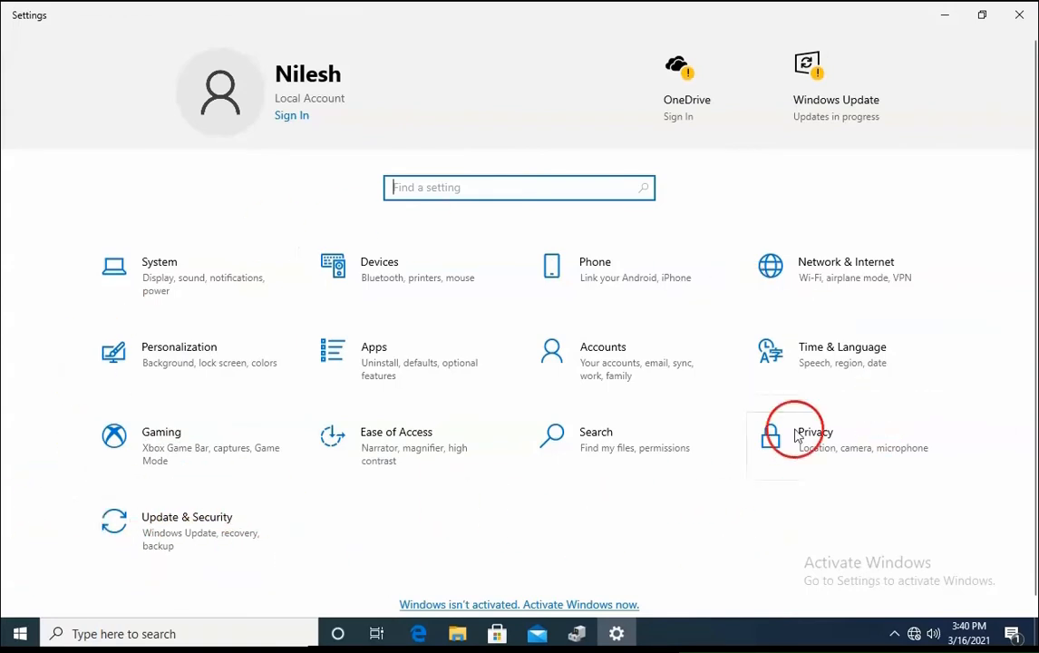
pyautogui.click(192, 542)
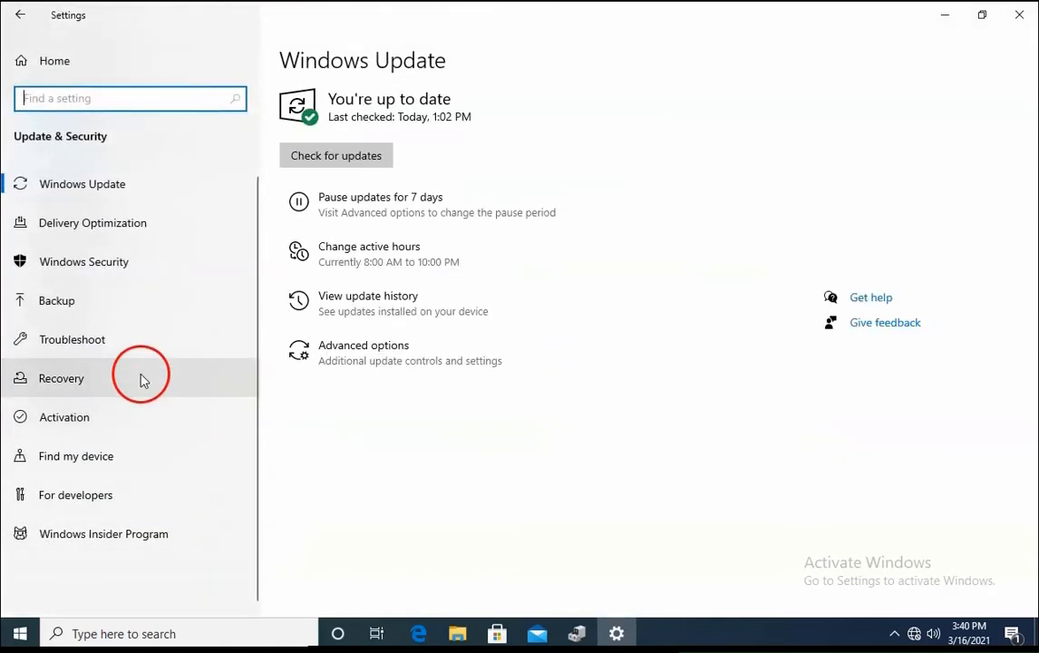
pyautogui.click(174, 341)
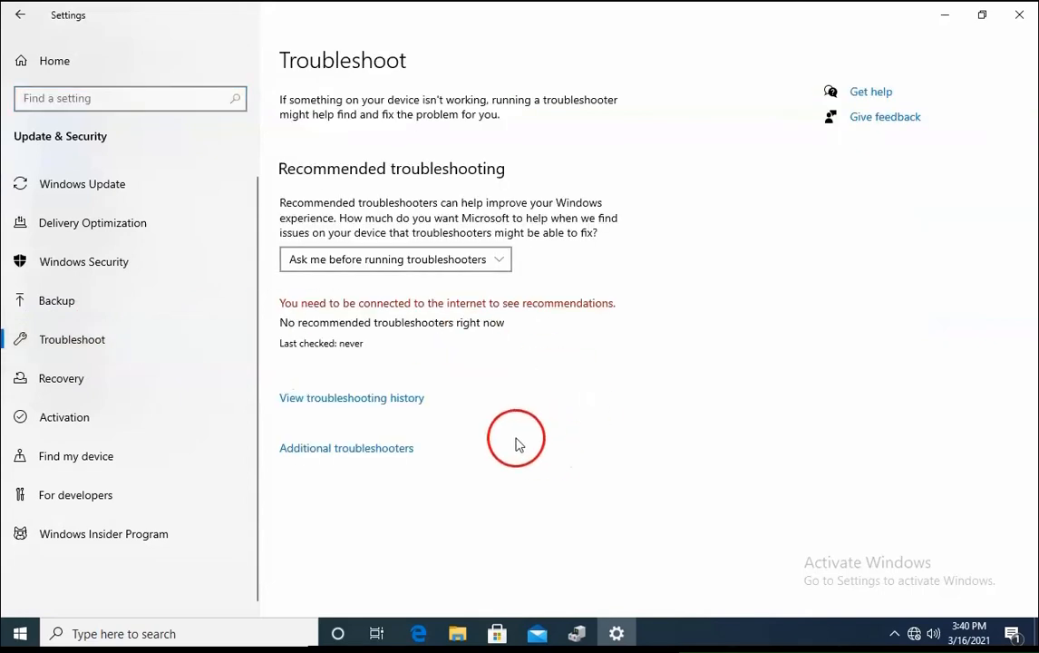
pyautogui.click(367, 458)
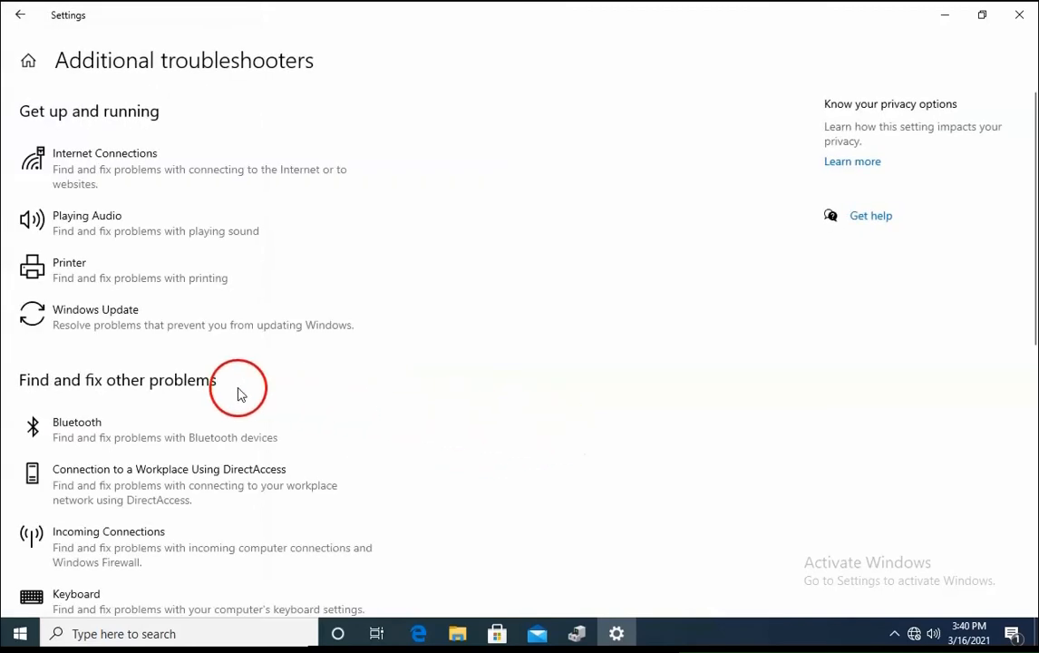
# - Run the Bluetooth troubleshooter from the Find and fix other problems section
pyautogui.click(156, 437)
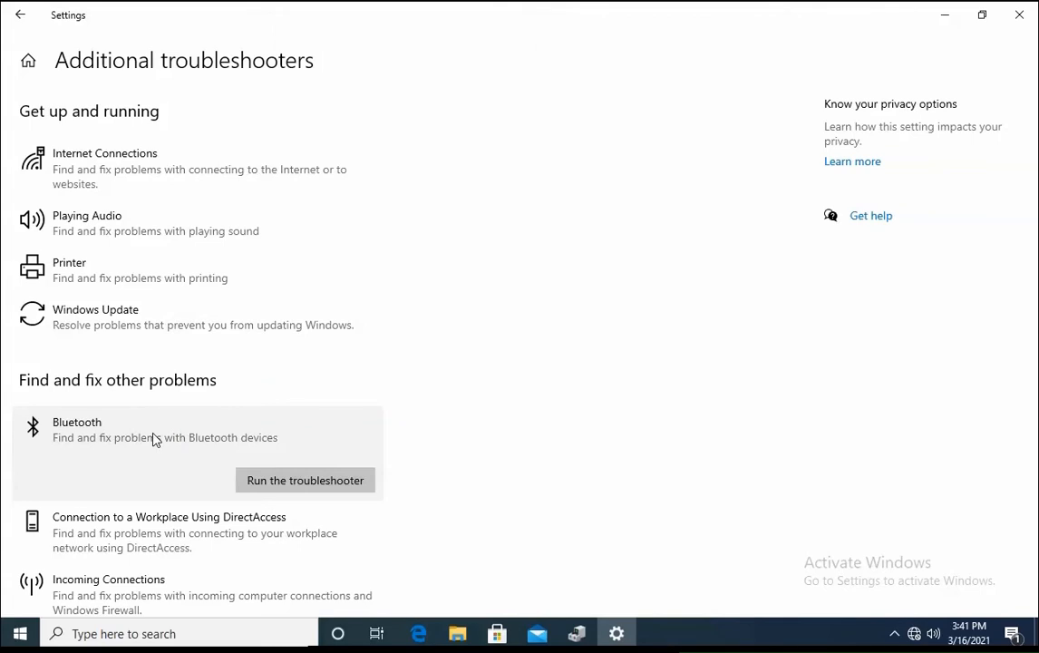
pyautogui.click(154, 440)
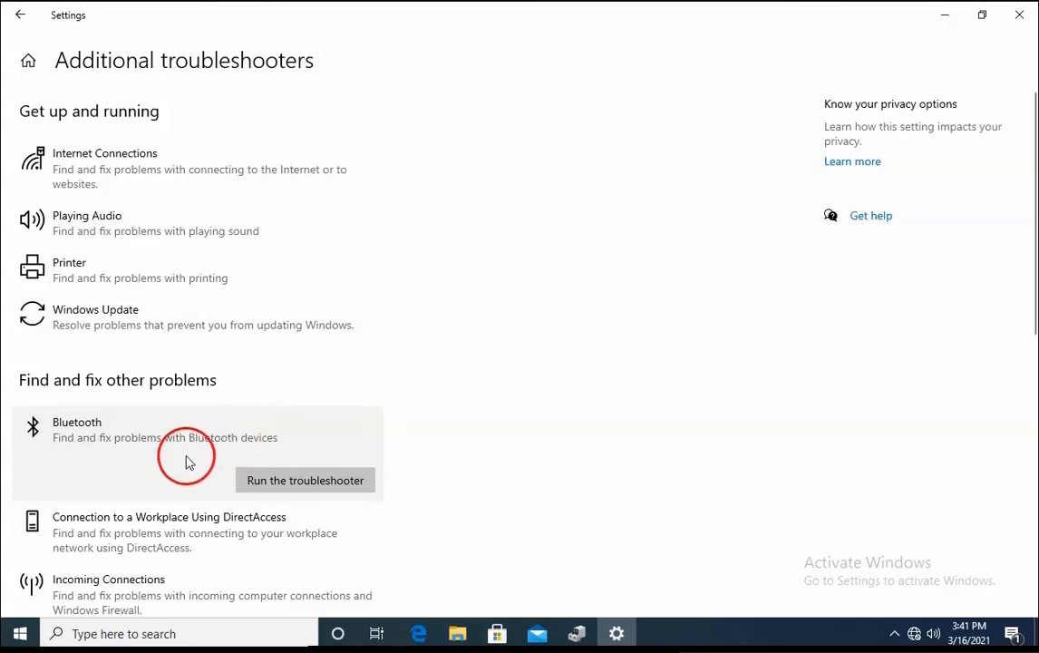
pyautogui.click(319, 484)
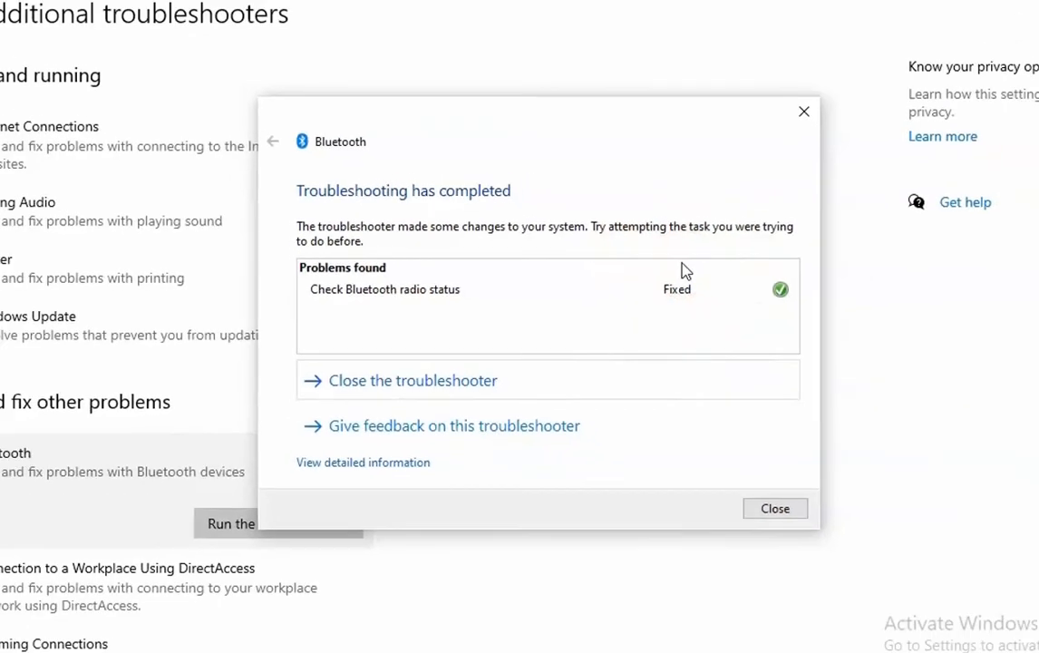
# - Close the Bluetooth troubleshooter, the Settings window and Device Manager to return to the desktop
pyautogui.click(417, 385)
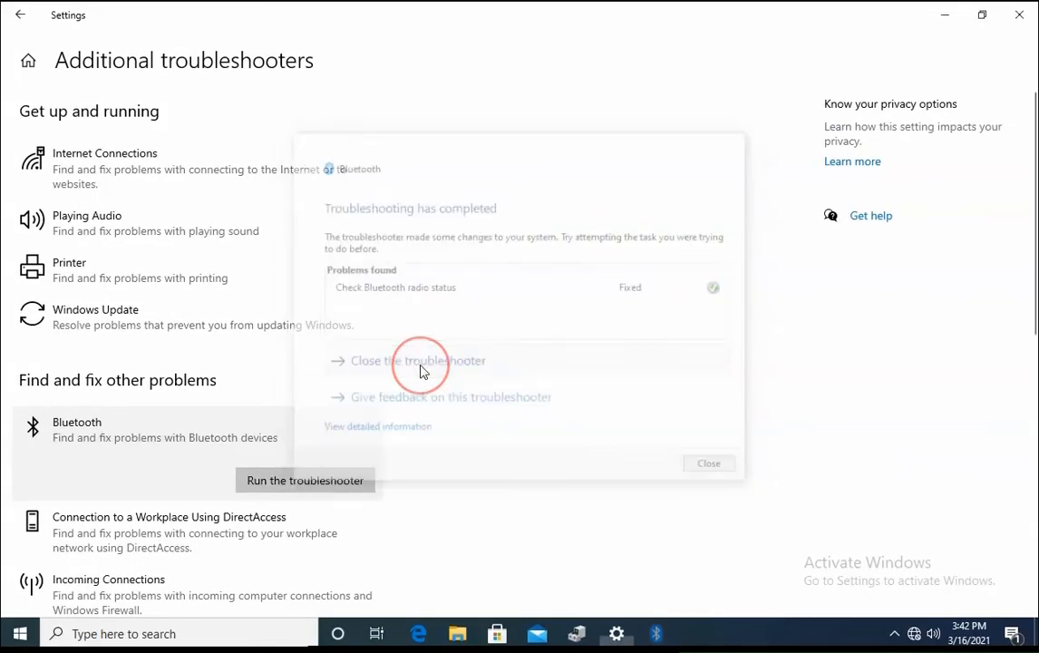
pyautogui.click(487, 236)
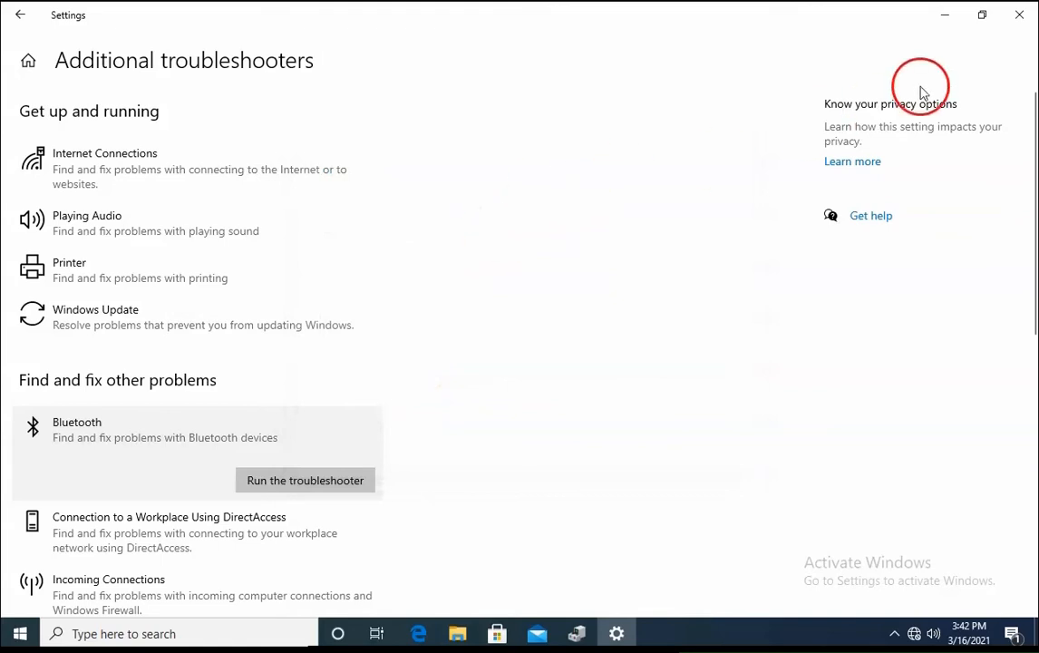
pyautogui.click(1021, 20)
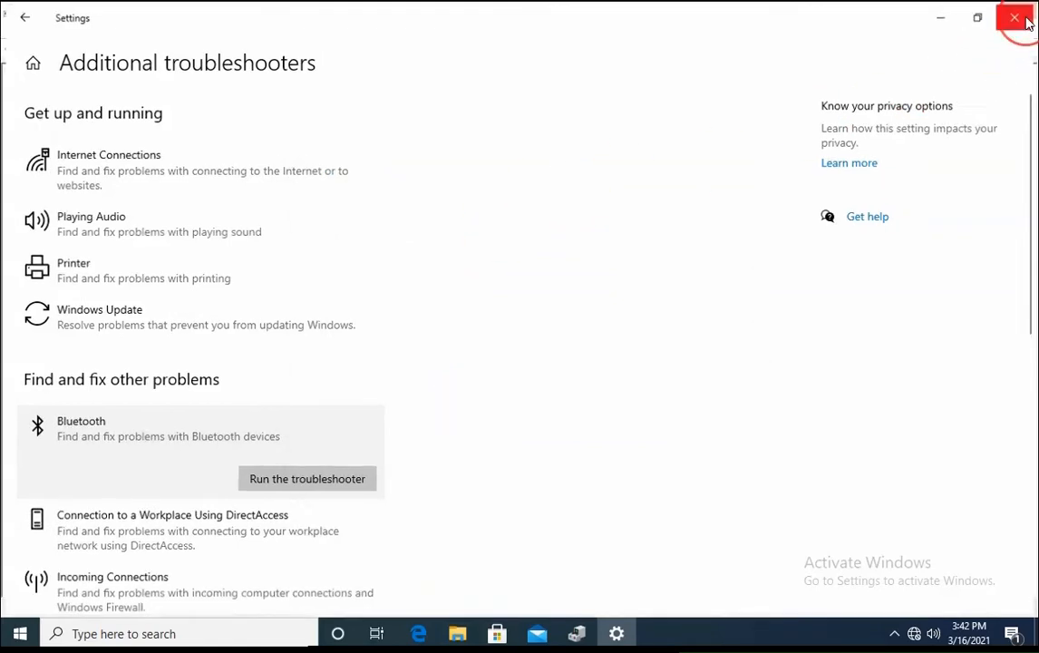
pyautogui.click(1022, 13)
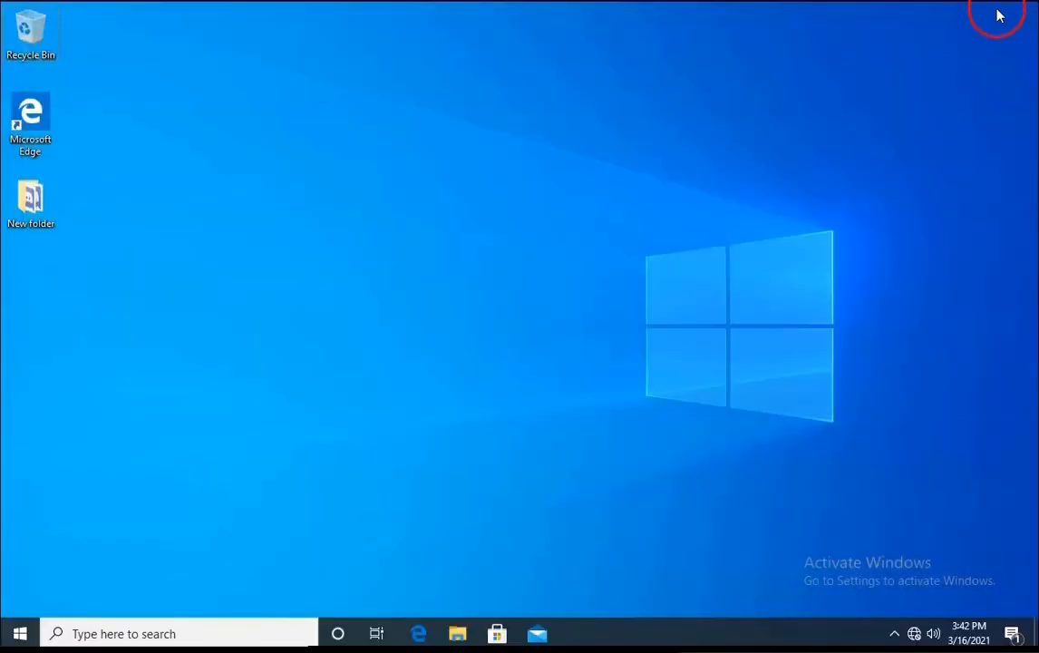